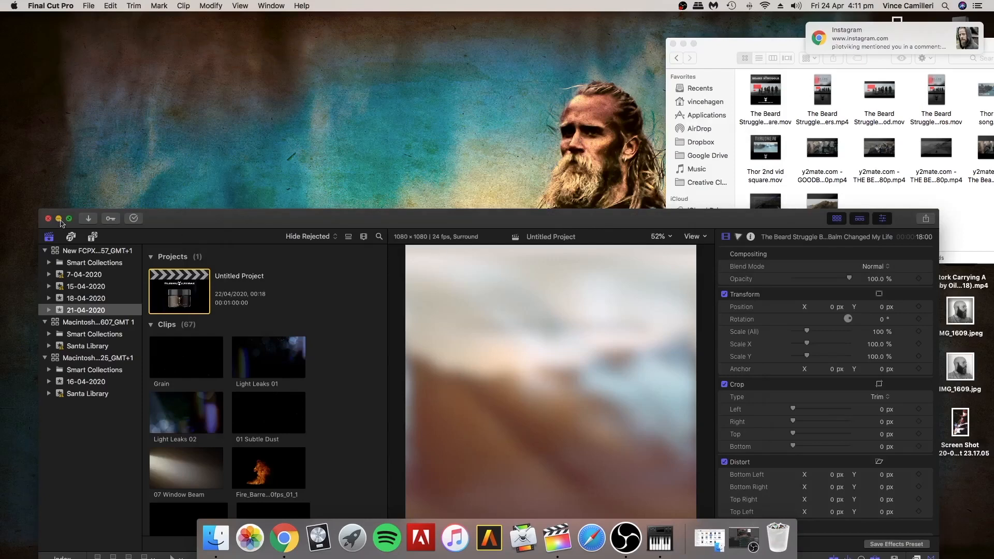
Minimise the editor, restore it from the Dock and raise the window so the timeline shows
left_click(59, 218)
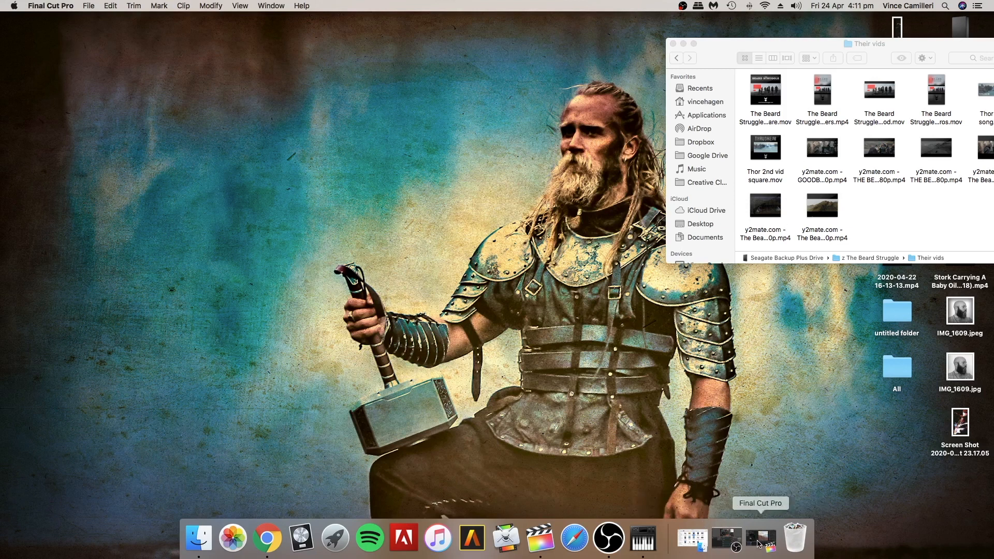
left_click(760, 537)
left_click_drag(595, 222, 604, 43)
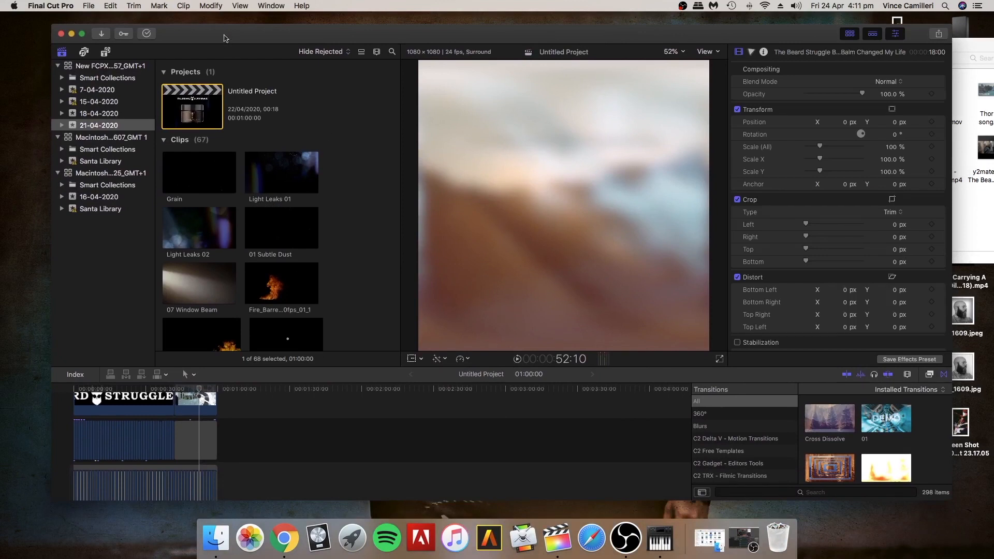
Start a new project from File > New and choose a Custom video format
left_click(89, 5)
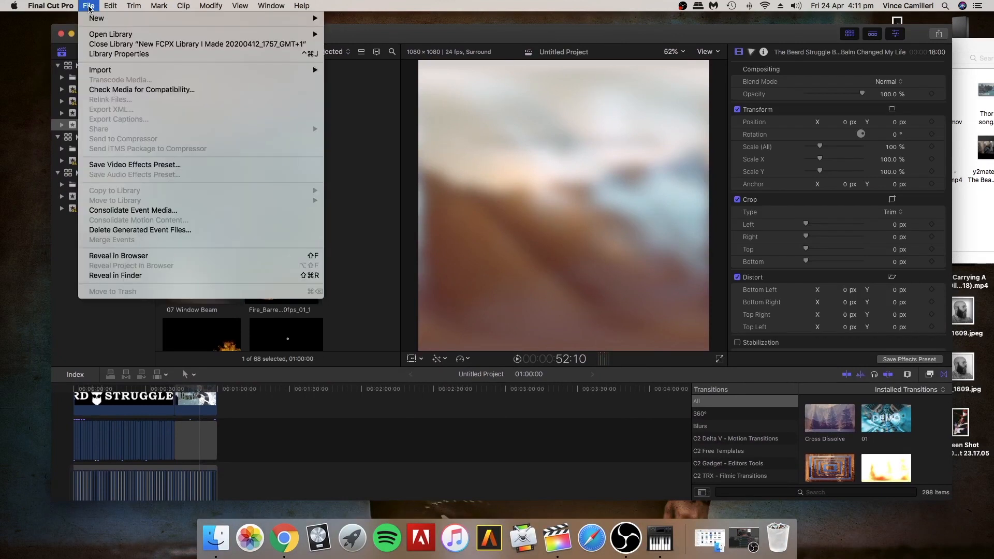
mouse_move(97, 18)
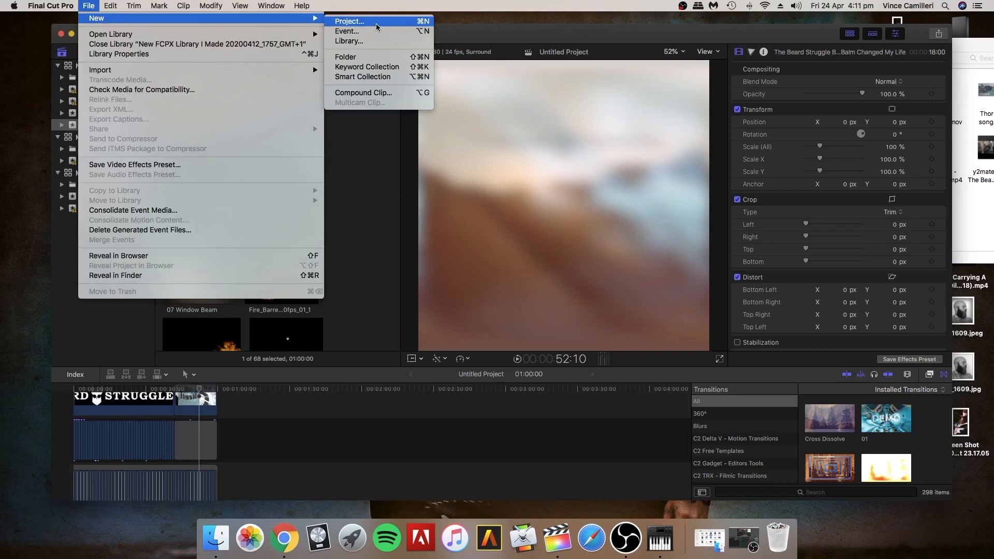
left_click(348, 22)
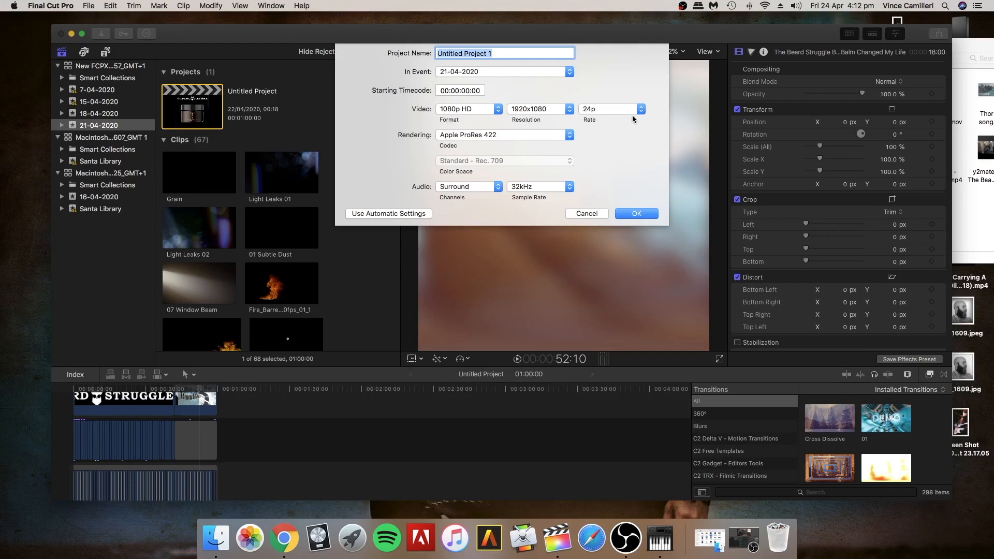
left_click(498, 111)
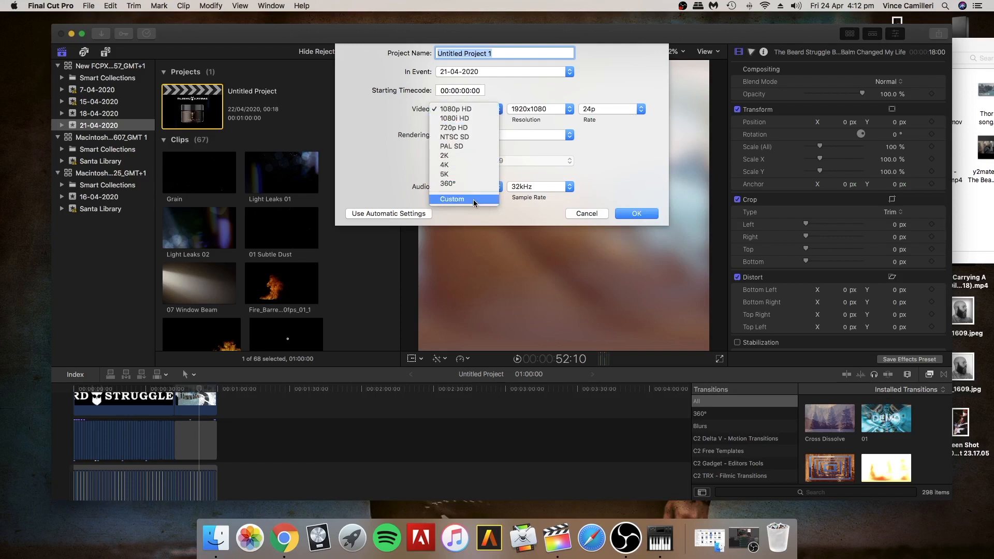
left_click(469, 200)
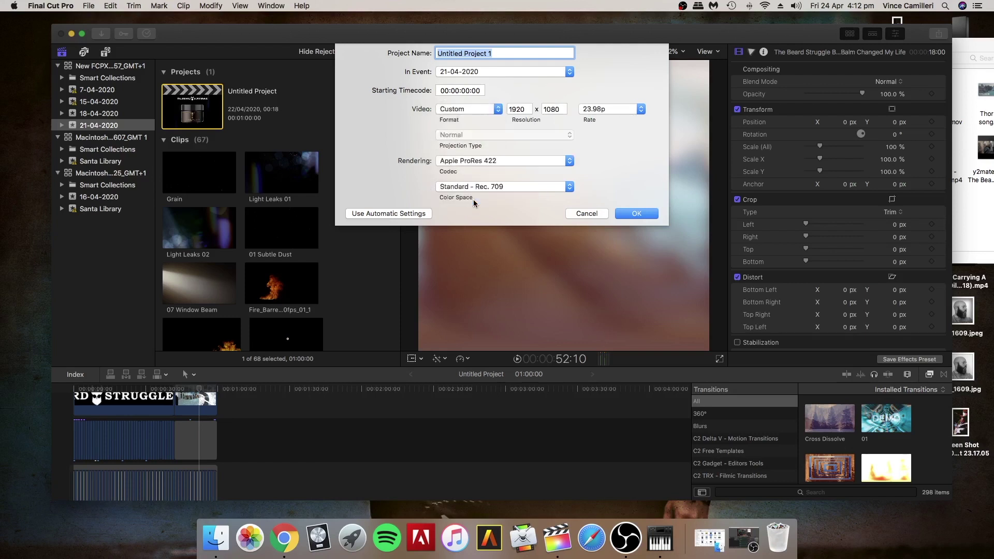
Set the frame width to 1080, rate to 24p, and create Untitled Project 1
double_click(524, 109)
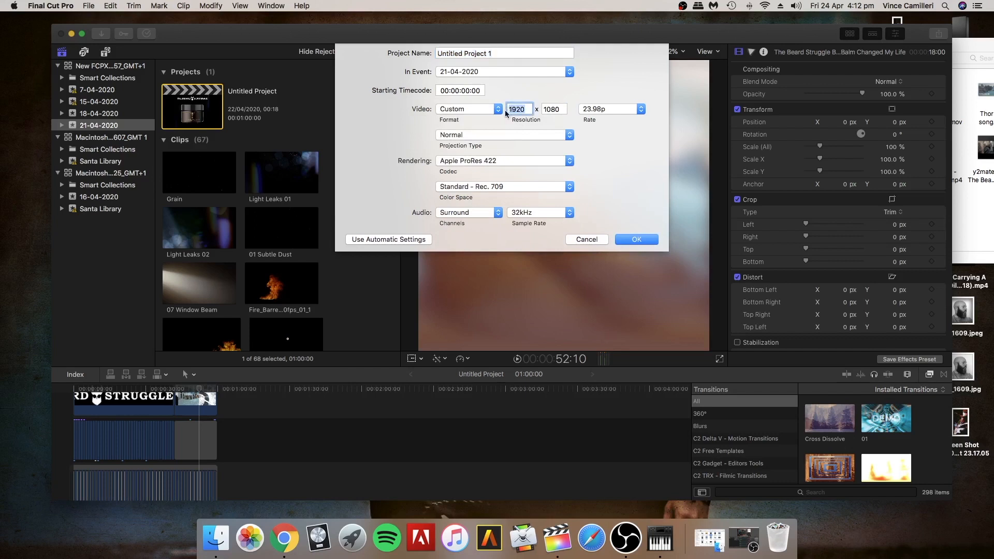
type("10")
left_click(641, 110)
left_click(640, 239)
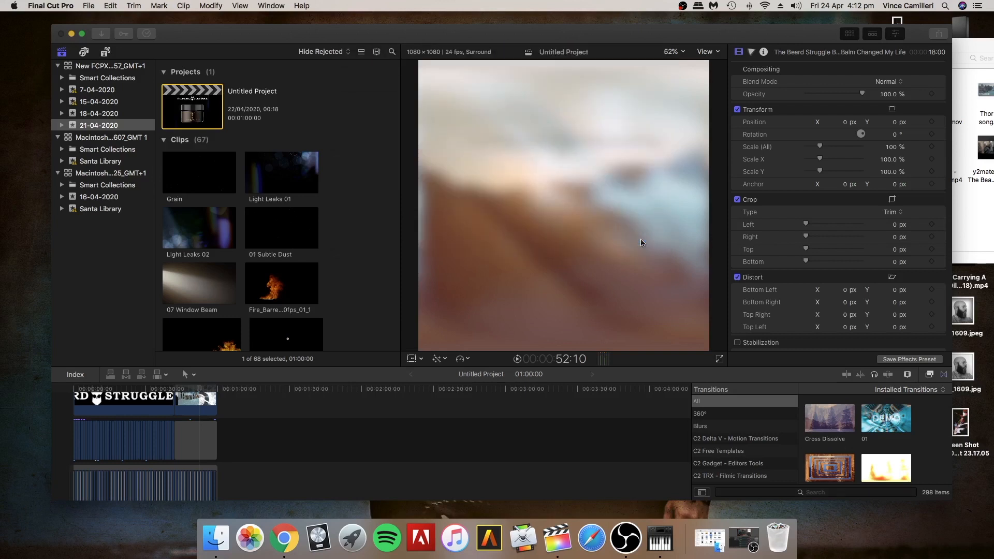
Drag the GOODBYE MY LOVE Iceland clip from the Their vids folder into the timeline
left_click(969, 50)
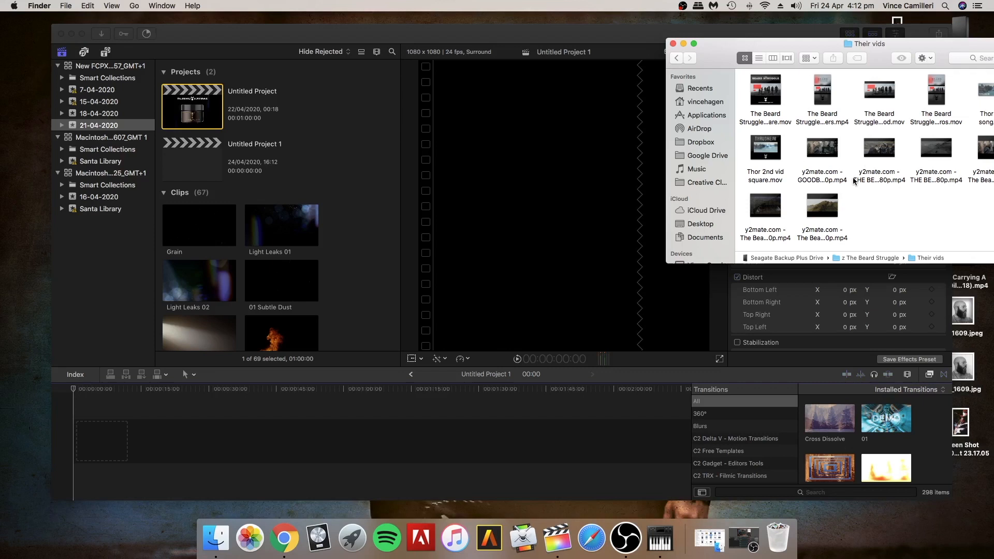
mouse_move(822, 147)
left_click_drag(822, 150, 152, 442)
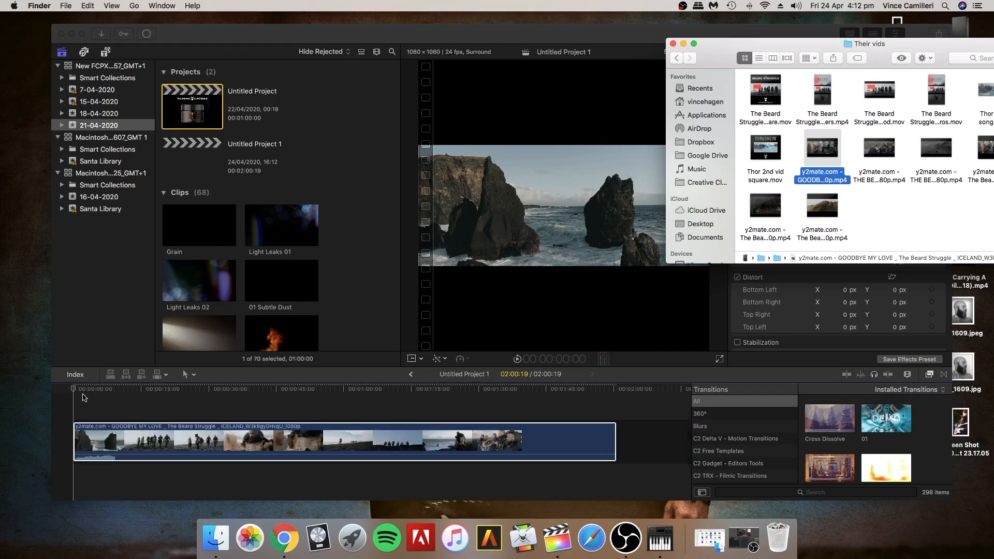
left_click(76, 391)
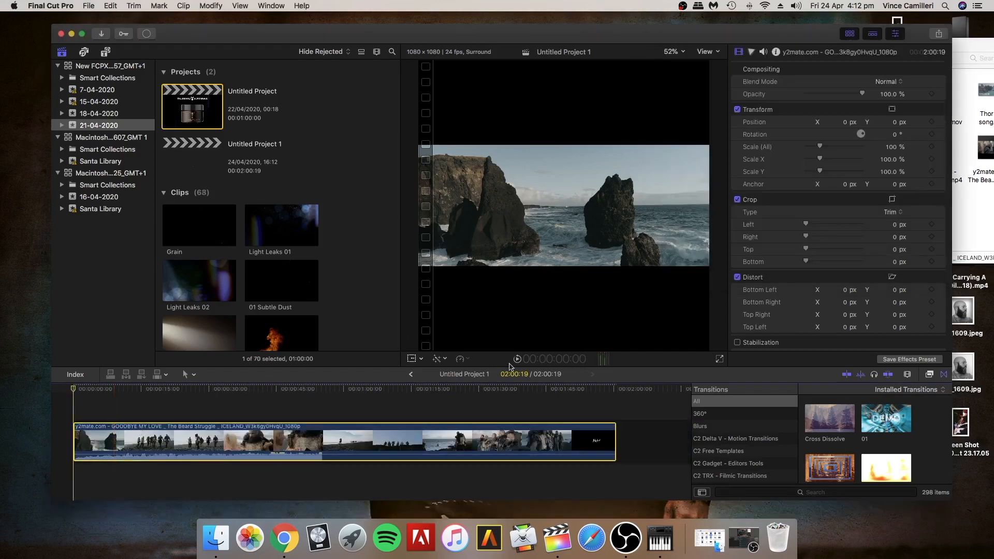
Preview the clip, set Spatial Conform to Fill, and zoom the viewer out
left_click(516, 359)
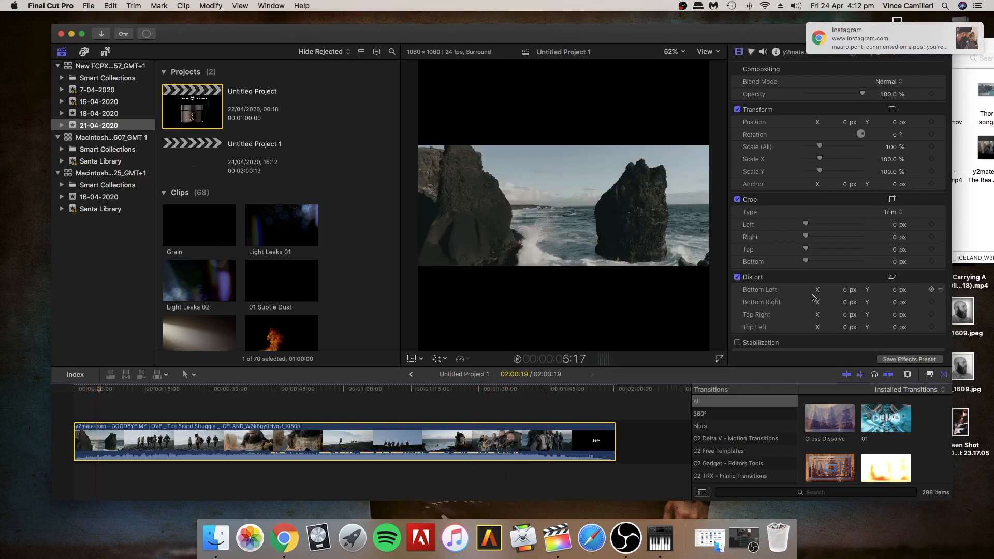
scroll(869, 312, "down", 5)
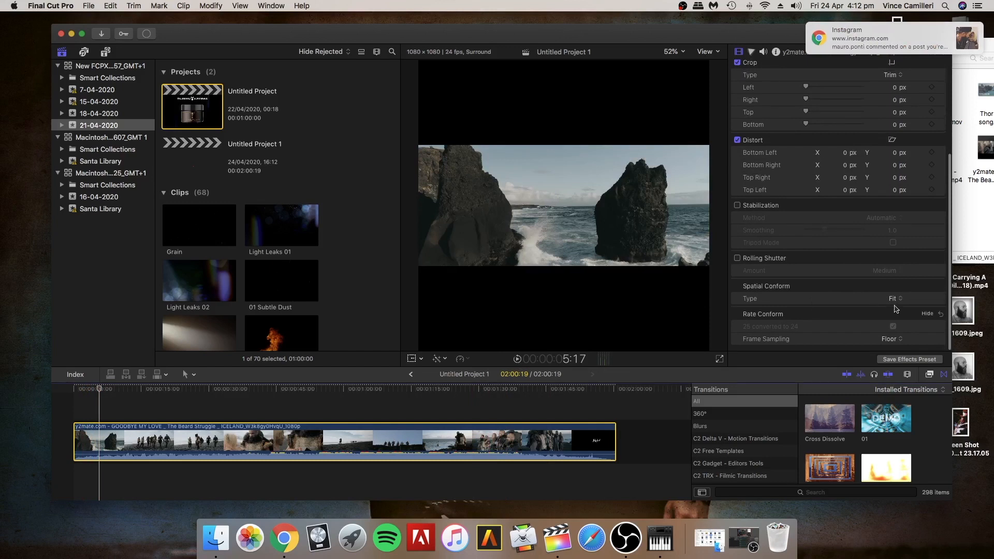
left_click(895, 298)
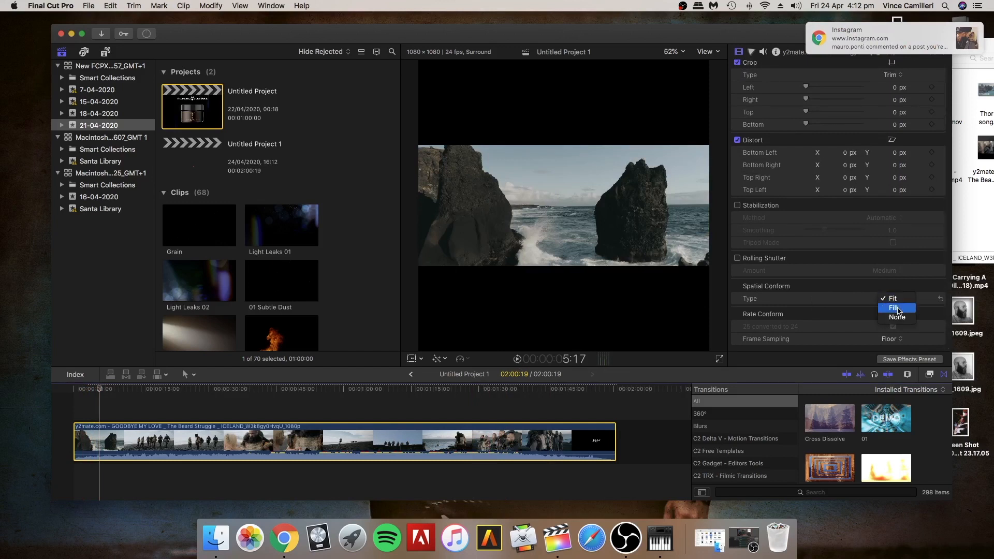
left_click(897, 309)
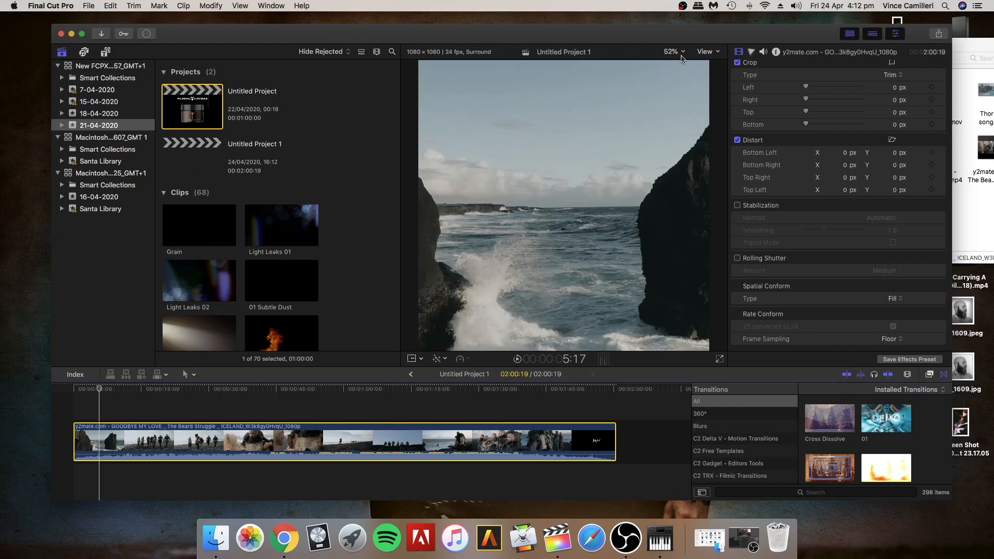
left_click(682, 58)
left_click(679, 97)
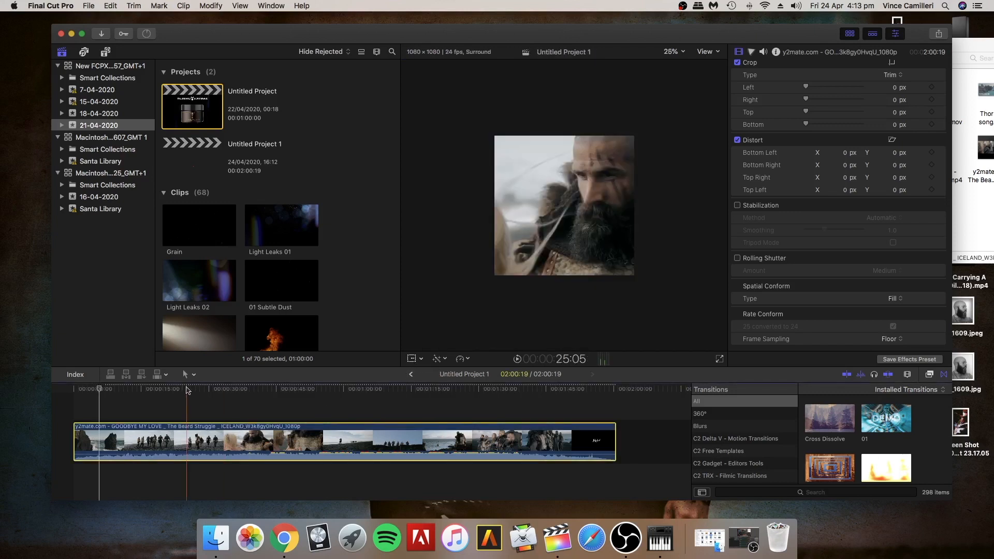
At about 24 s, nudge the clip sideways with Transform, then fit the frame in the viewer
left_click(186, 391)
left_click(412, 359)
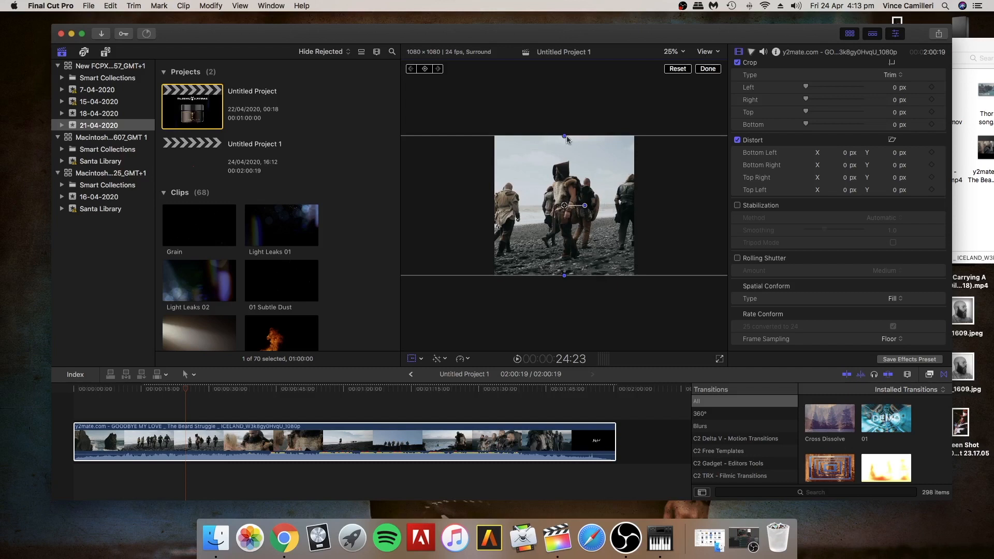
mouse_move(566, 208)
left_mouse_down()
mouse_move(626, 213)
mouse_move(485, 207)
mouse_move(562, 207)
left_mouse_up()
left_click(708, 68)
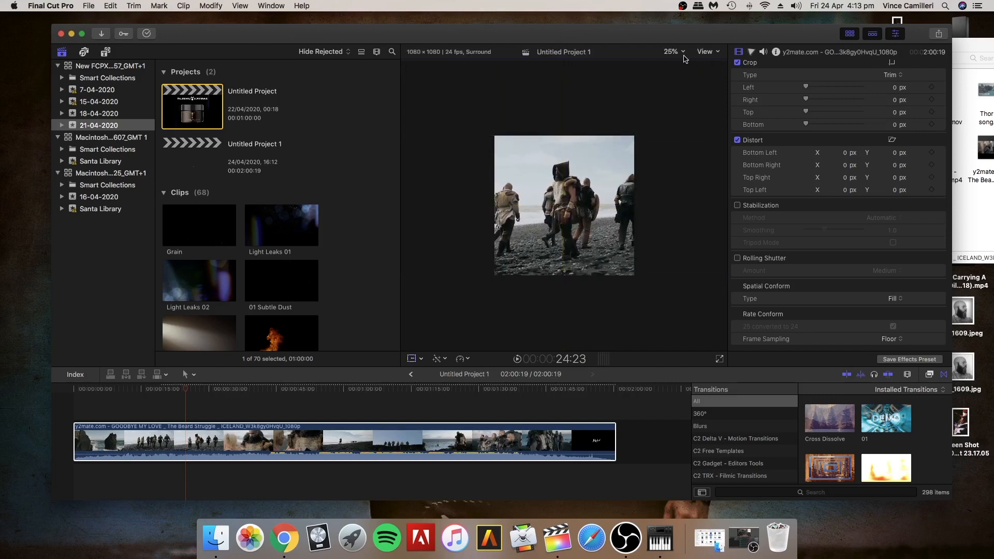
left_click(675, 52)
left_click(678, 62)
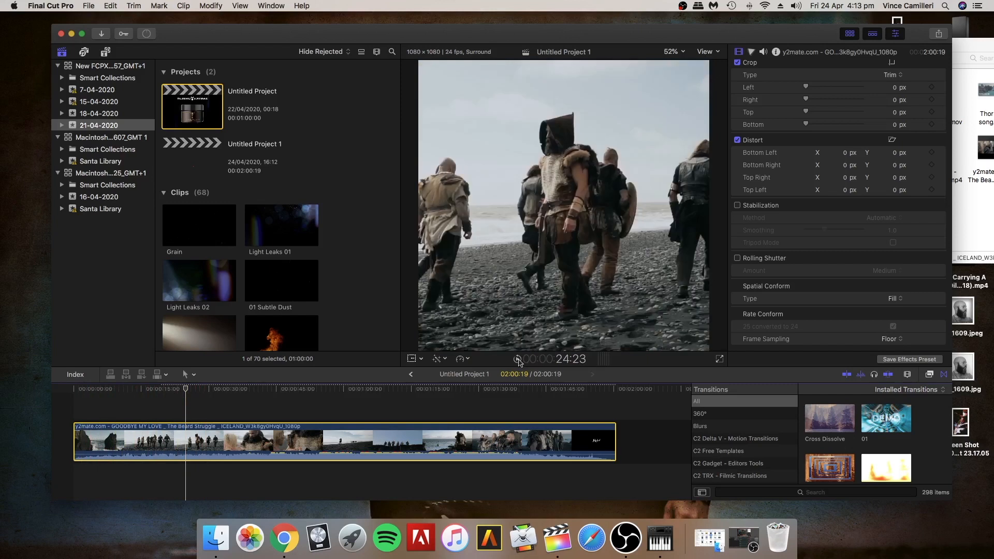
Modify the project properties to a vertical 1080 × 1920 frame
left_click(273, 10)
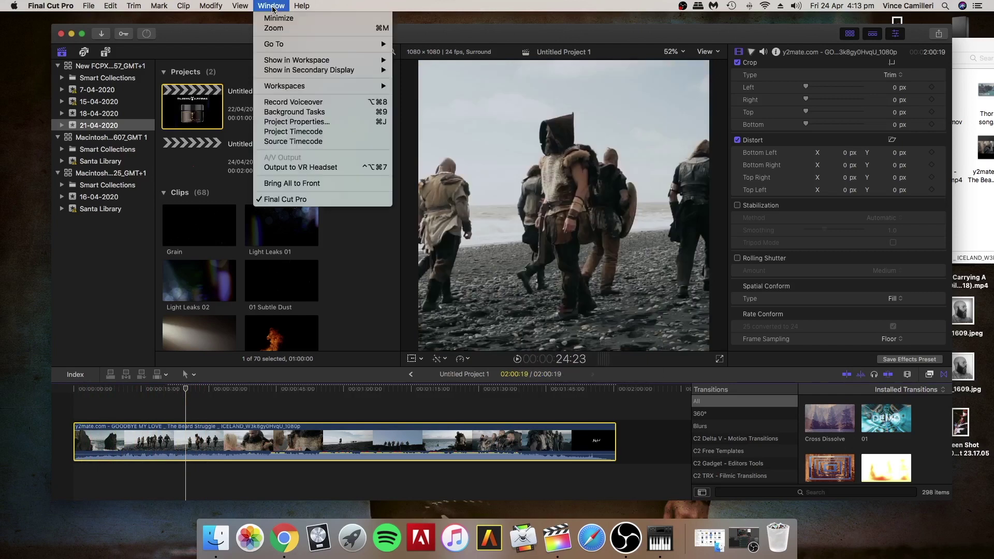
left_click(293, 121)
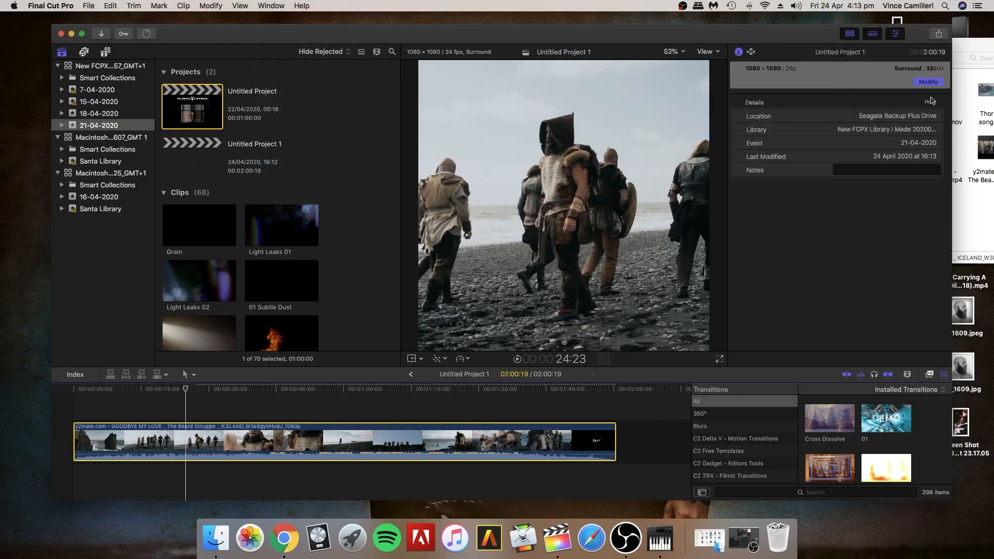
left_click(929, 83)
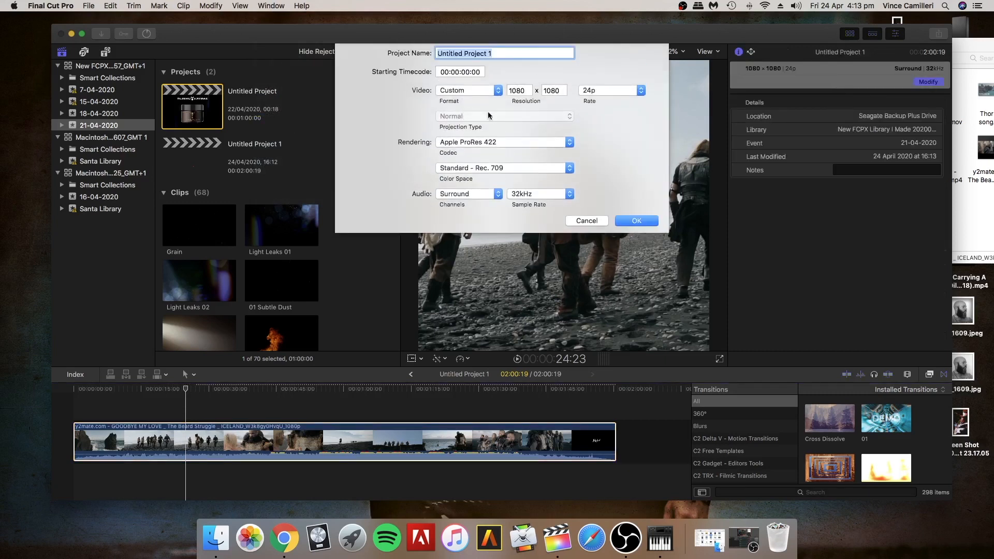
left_click(519, 91)
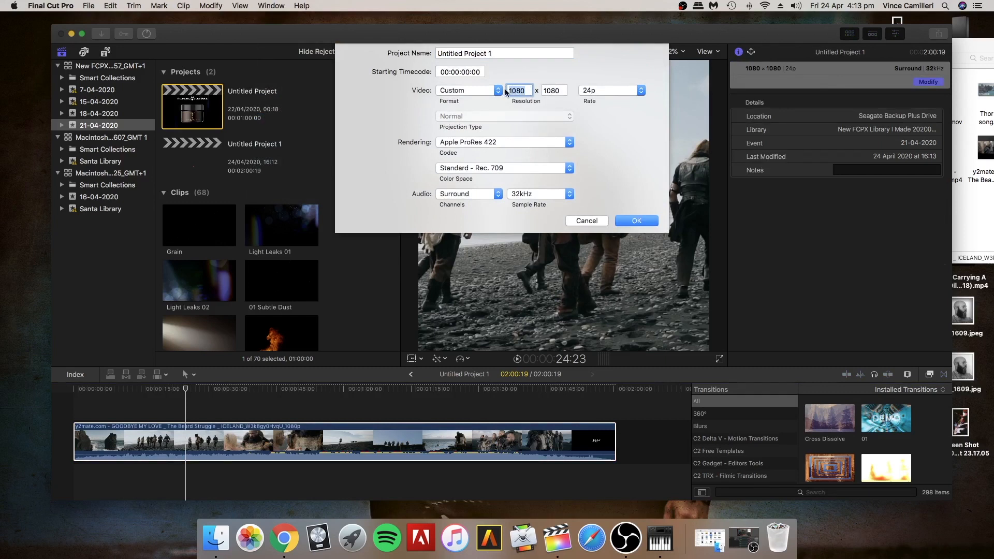
left_click(552, 90)
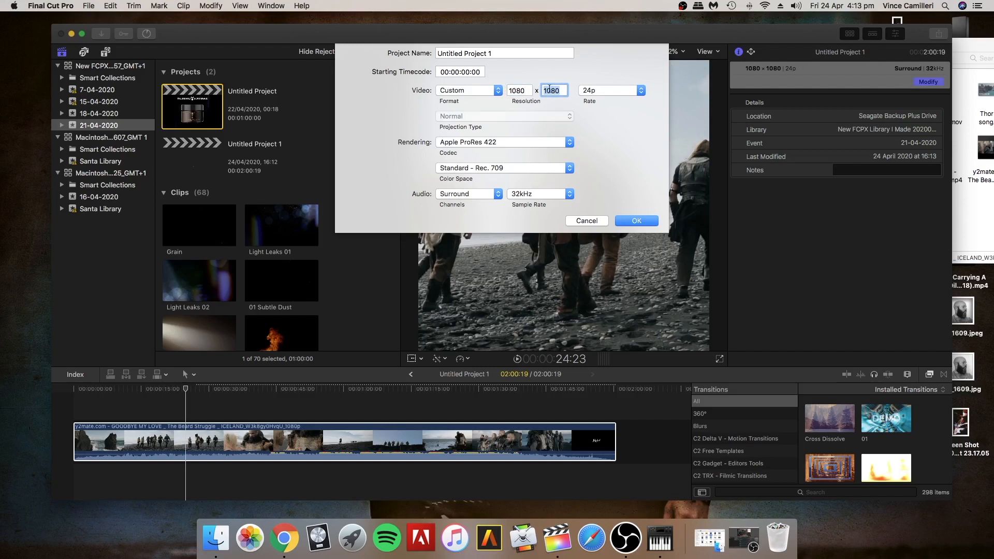
type("192")
left_click(646, 224)
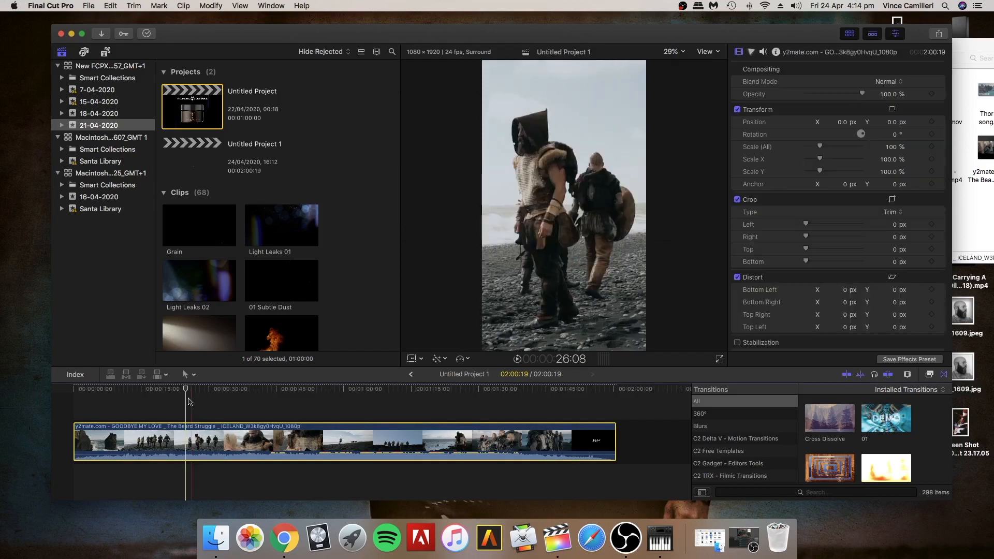
left_click(303, 434)
mouse_move(187, 390)
left_mouse_down()
mouse_move(100, 399)
mouse_move(135, 396)
left_mouse_up()
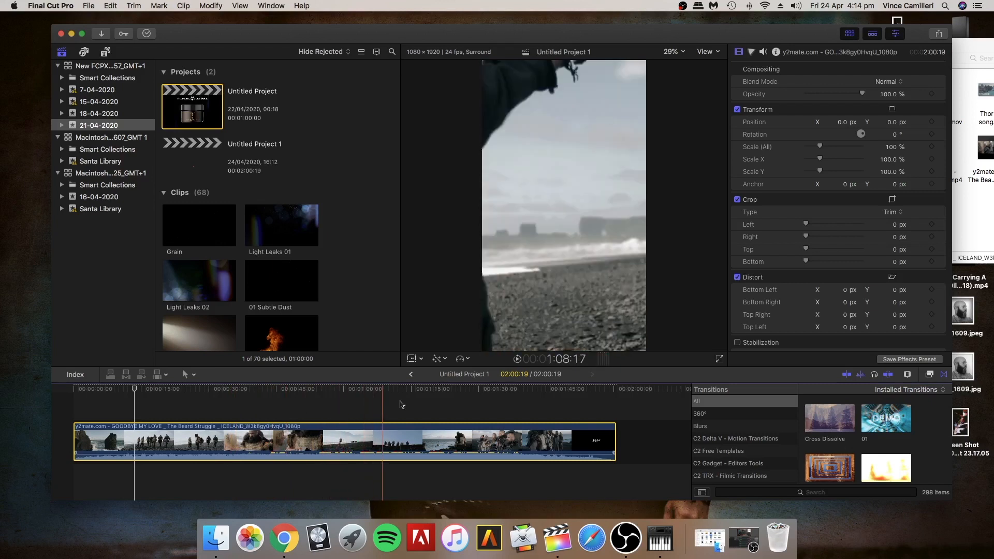
left_click(683, 53)
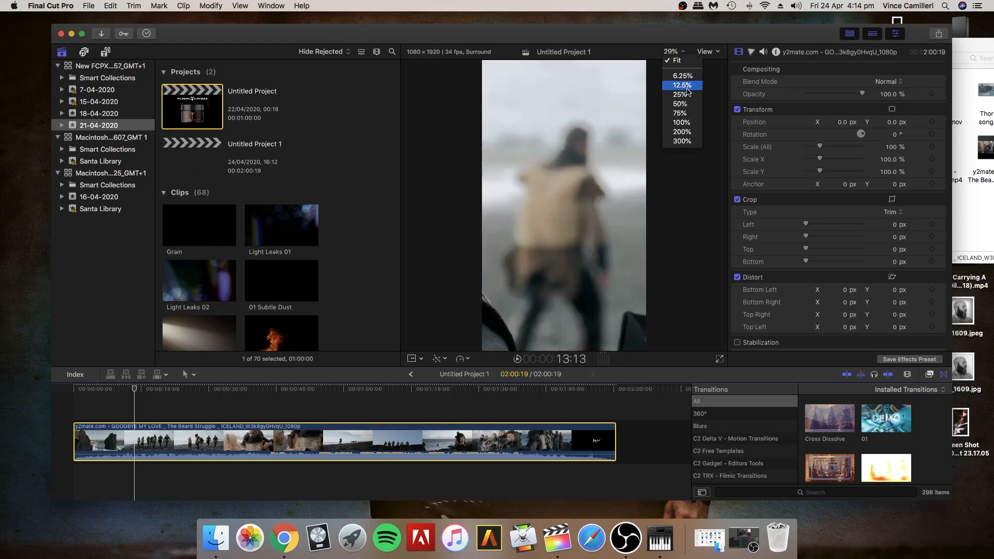
left_click(687, 92)
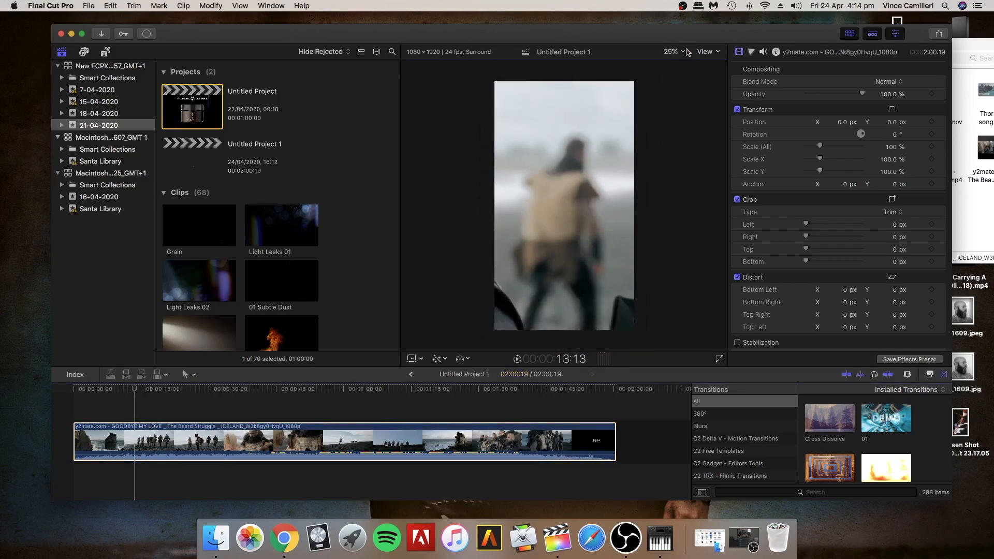
left_click(685, 54)
left_click(682, 87)
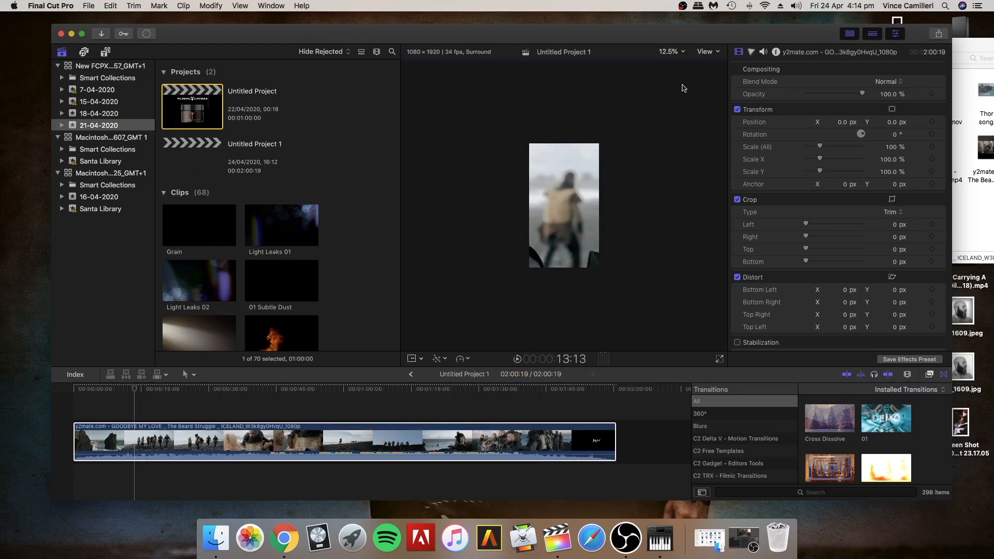
left_click(412, 360)
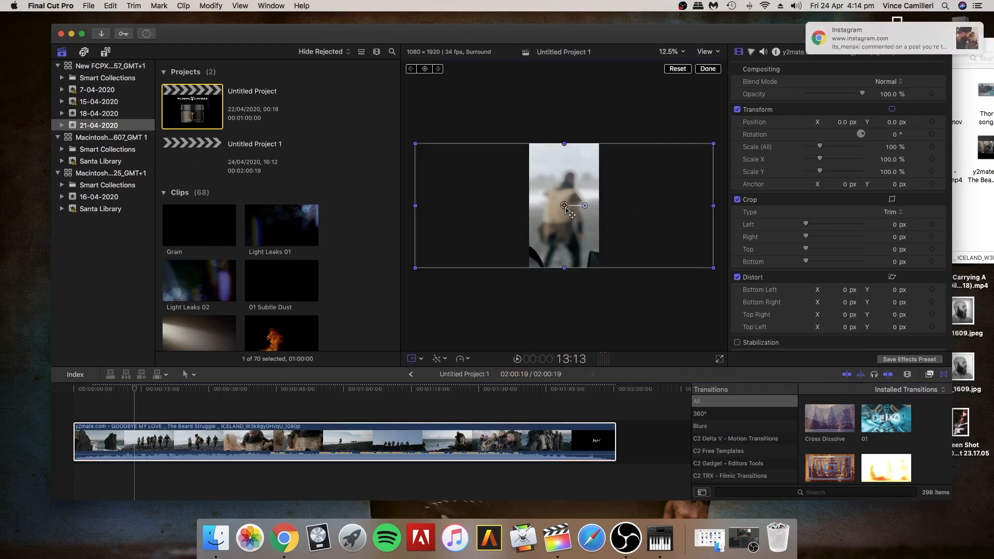
mouse_move(564, 206)
left_mouse_down()
mouse_move(615, 207)
mouse_move(465, 202)
mouse_move(597, 206)
left_mouse_up()
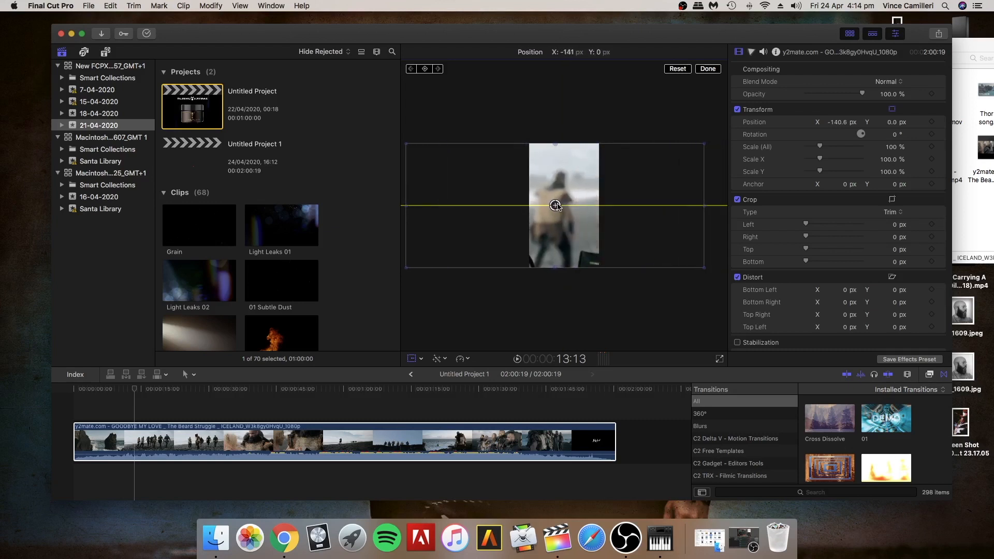
left_click_drag(597, 205, 564, 205)
left_click(709, 69)
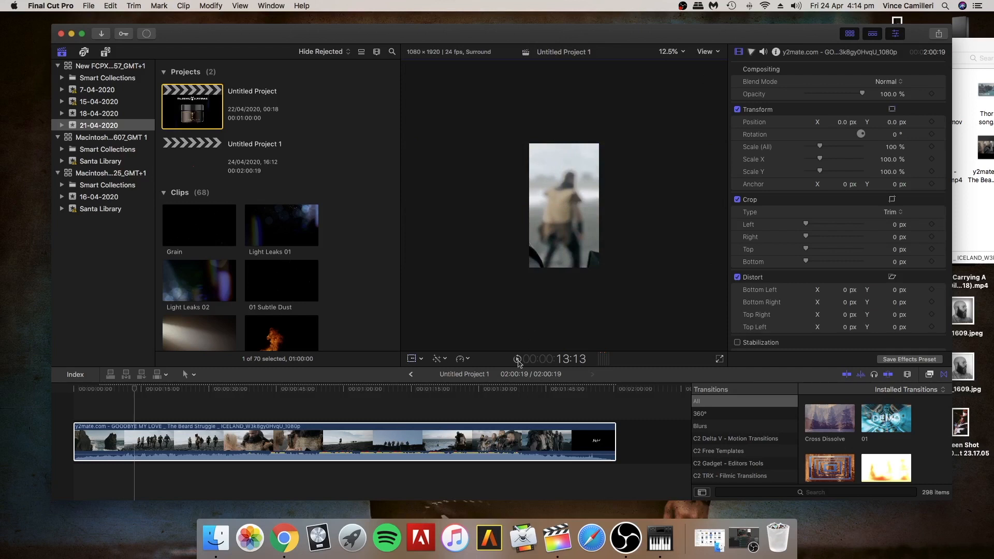
Zoom the viewer to 29% and change Spatial Conform from Fill to Fit
left_click(682, 54)
left_click(682, 64)
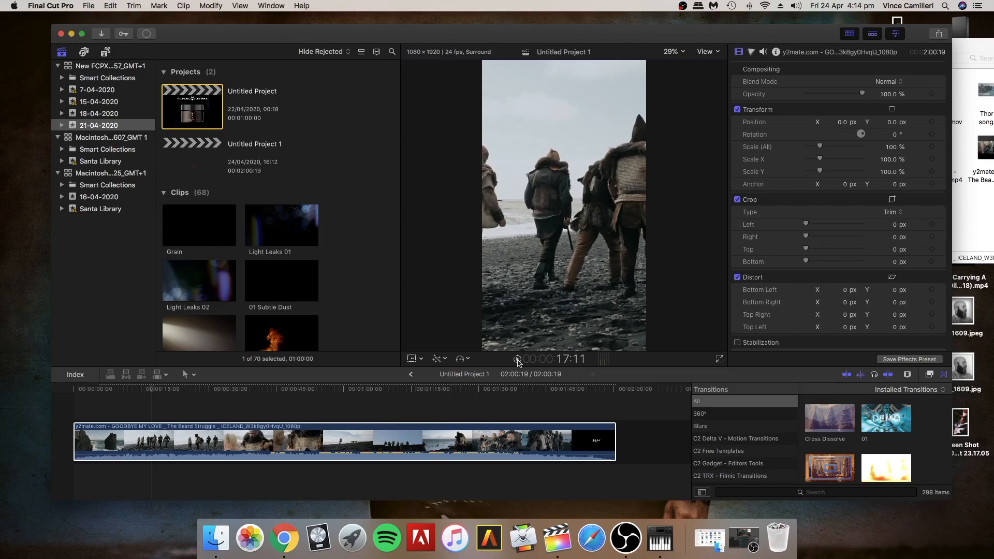
scroll(876, 292, "down", 5)
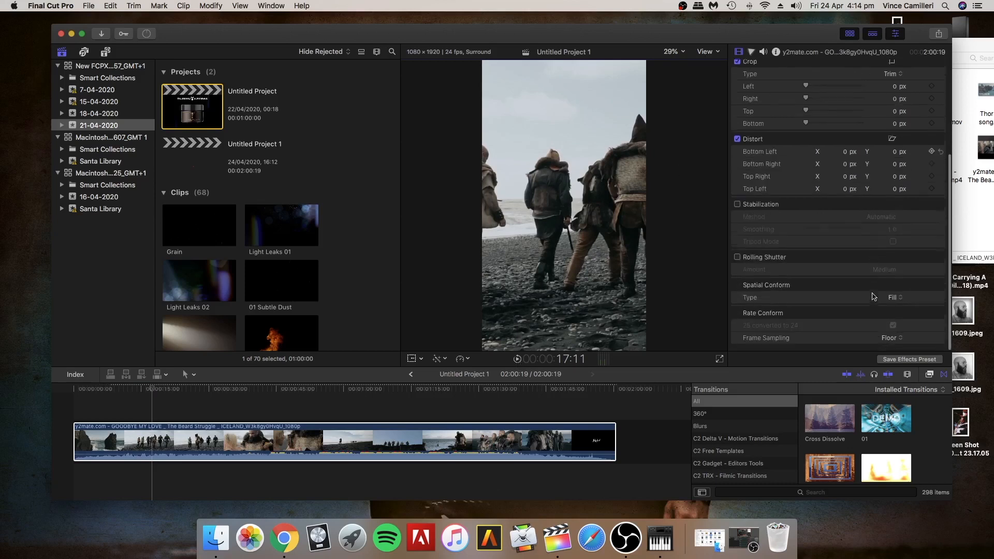
scroll(894, 299, "down", 3)
left_click(894, 298)
left_click(895, 290)
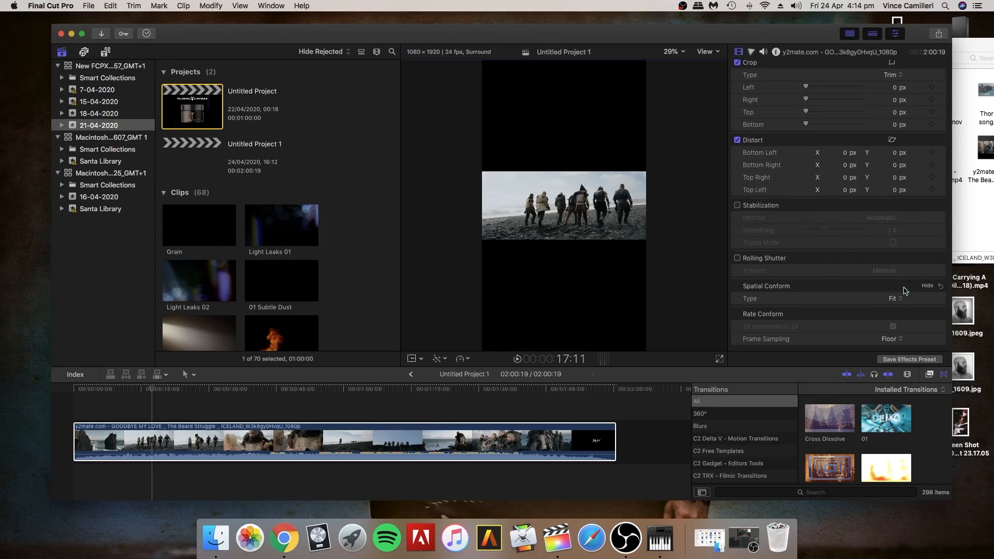
Drag a second copy of the y2mate clip from Finder onto the timeline below the first
left_click_drag(788, 39, 696, 41)
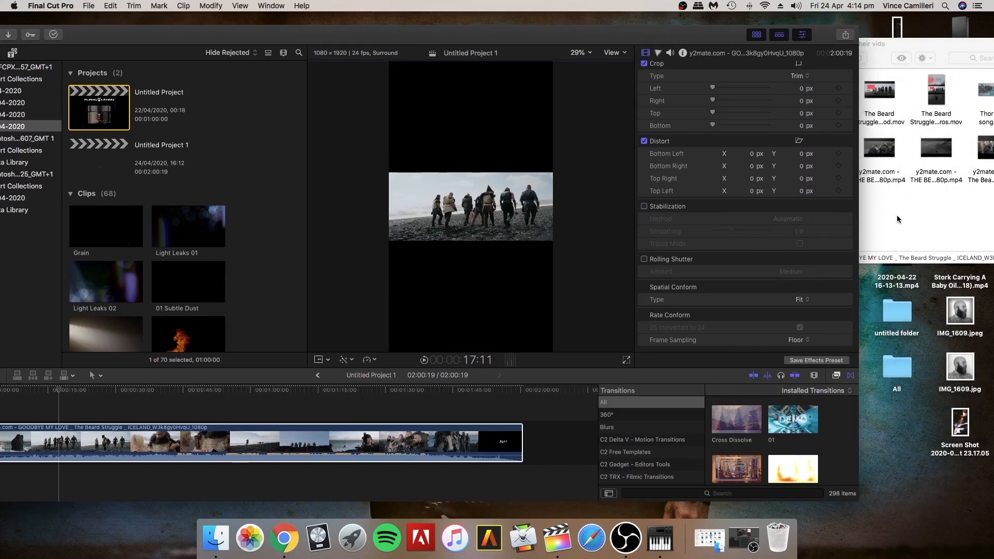
left_click(897, 215)
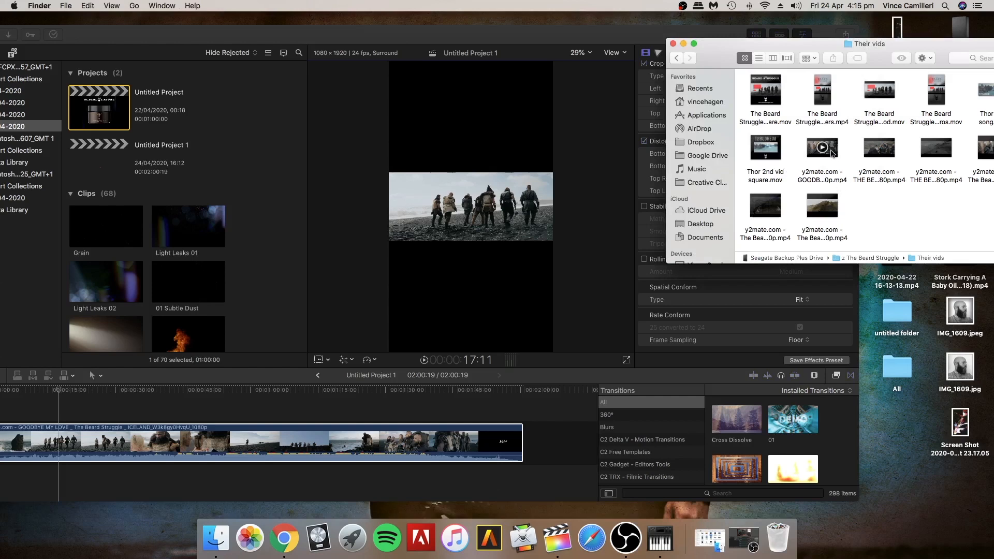
left_click_drag(832, 152, 92, 482)
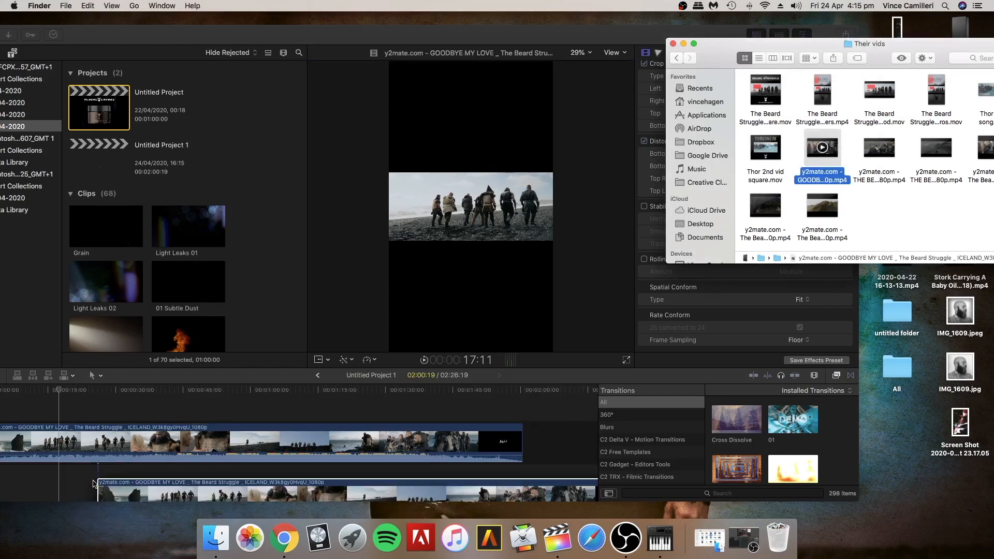
left_click_drag(94, 484, 94, 484)
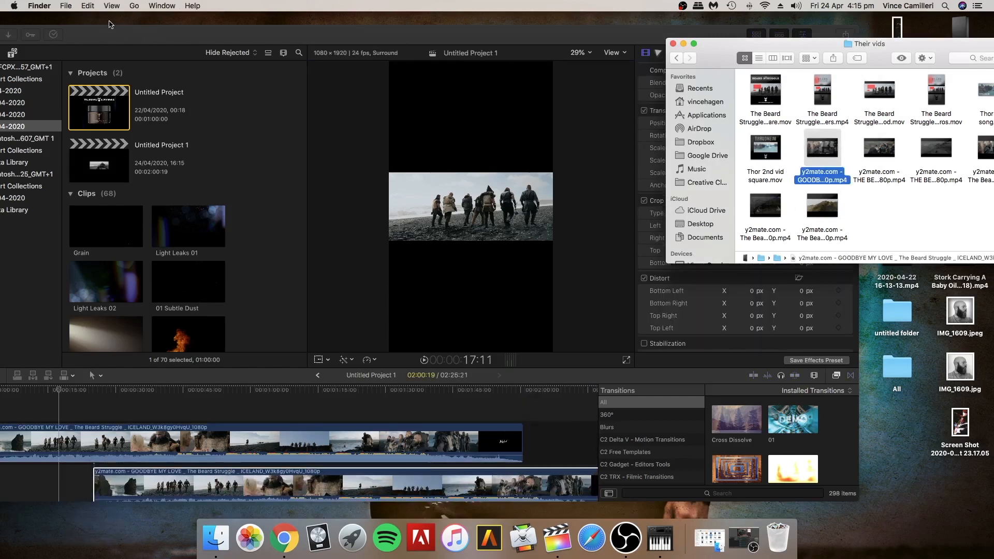
left_click(91, 35)
left_click_drag(98, 39, 198, 48)
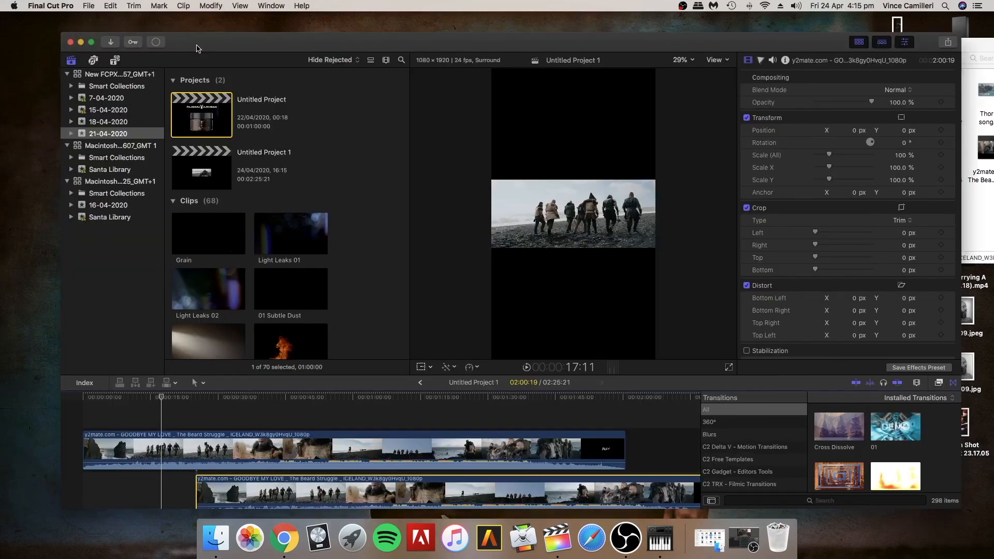
Go full screen, enlarge the timeline and align the second clip's start with the first
left_click(91, 43)
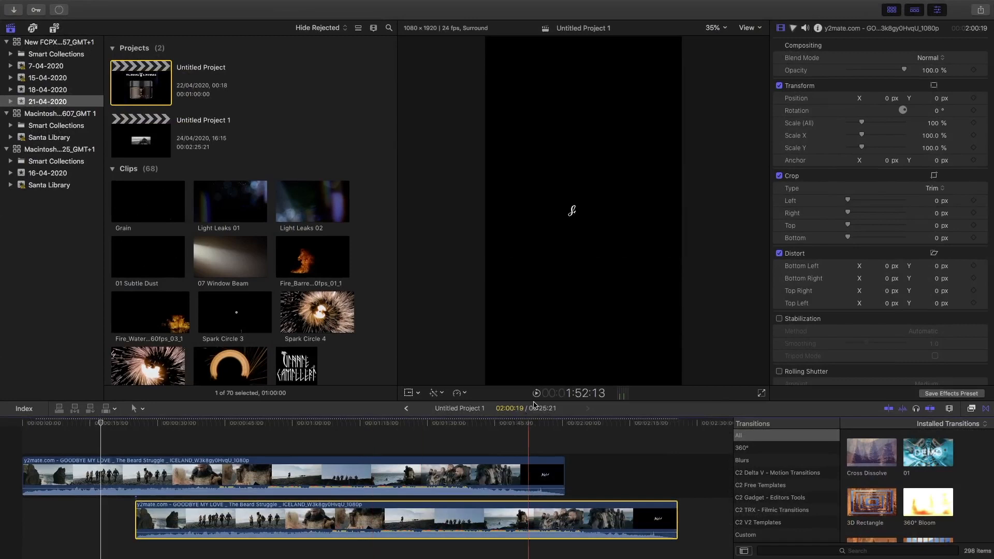
left_click_drag(534, 399, 543, 340)
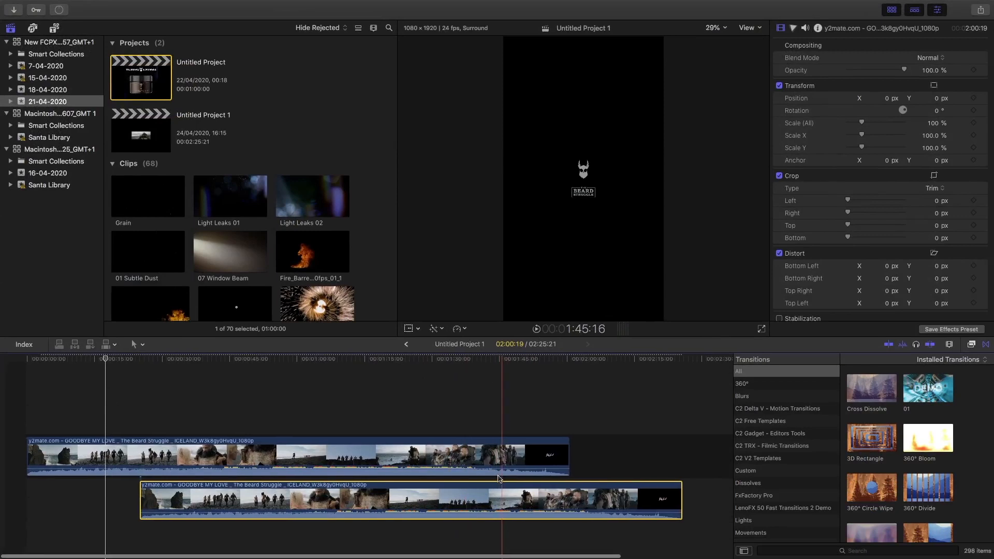
left_click_drag(508, 505, 373, 498)
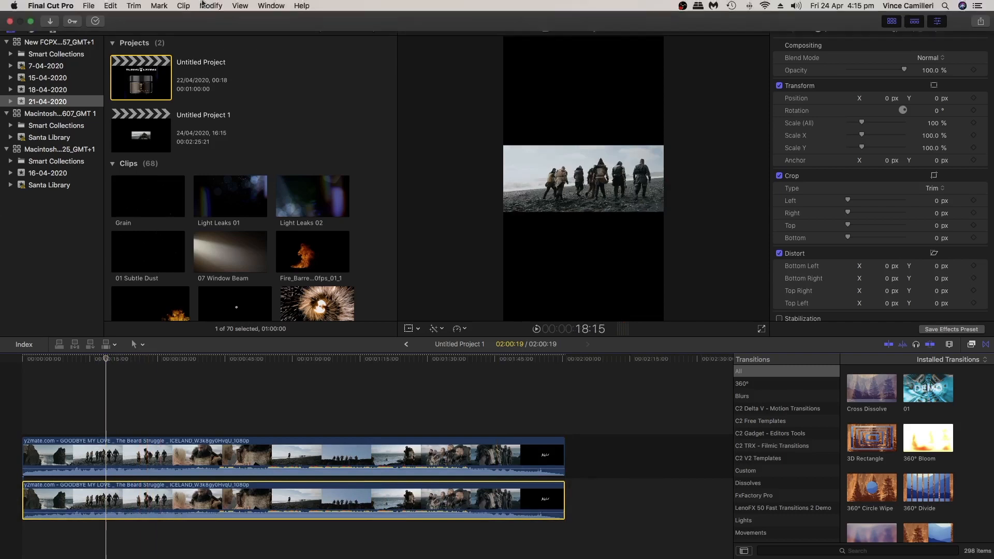
Detach the second clip's audio, delete it, and select the lower video clip near one minute
left_click(185, 6)
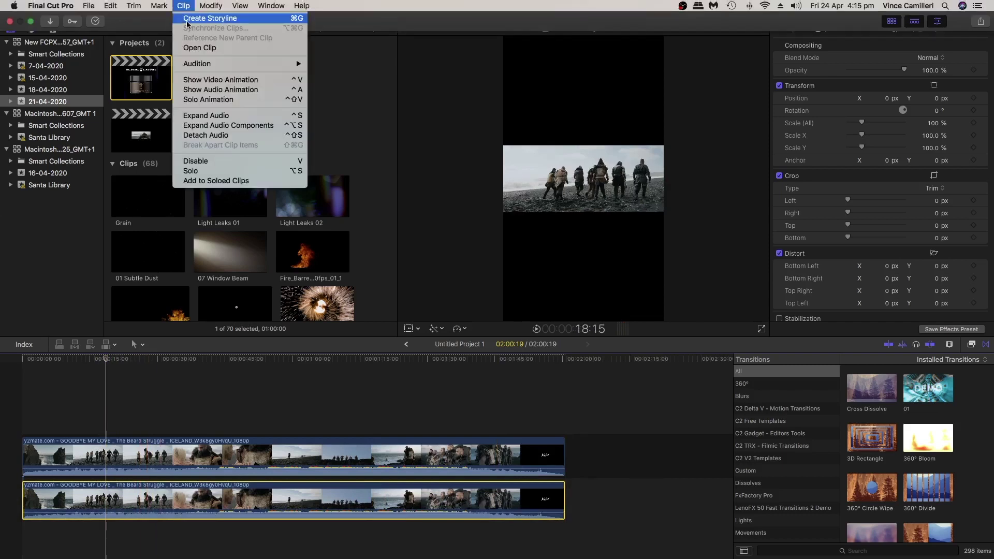
left_click(205, 135)
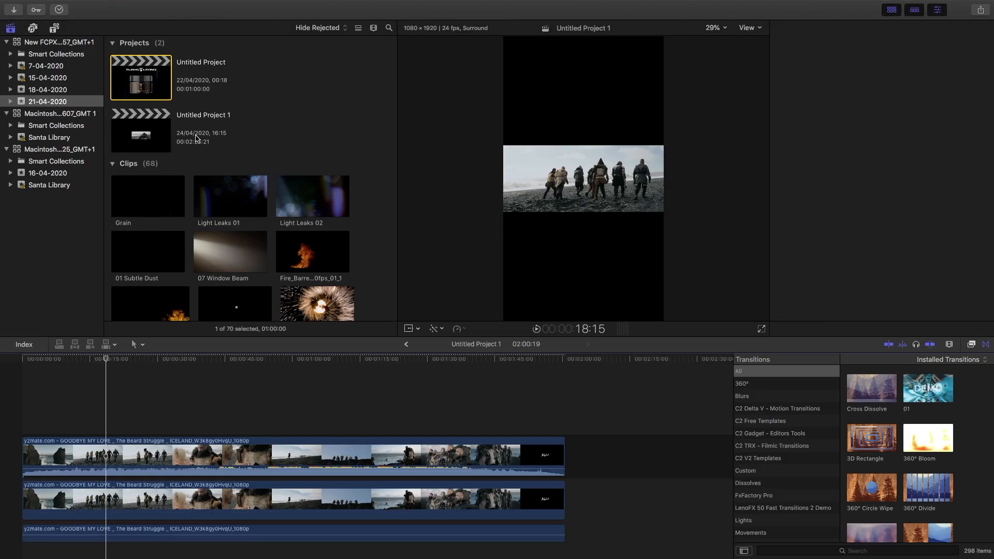
left_click(412, 517)
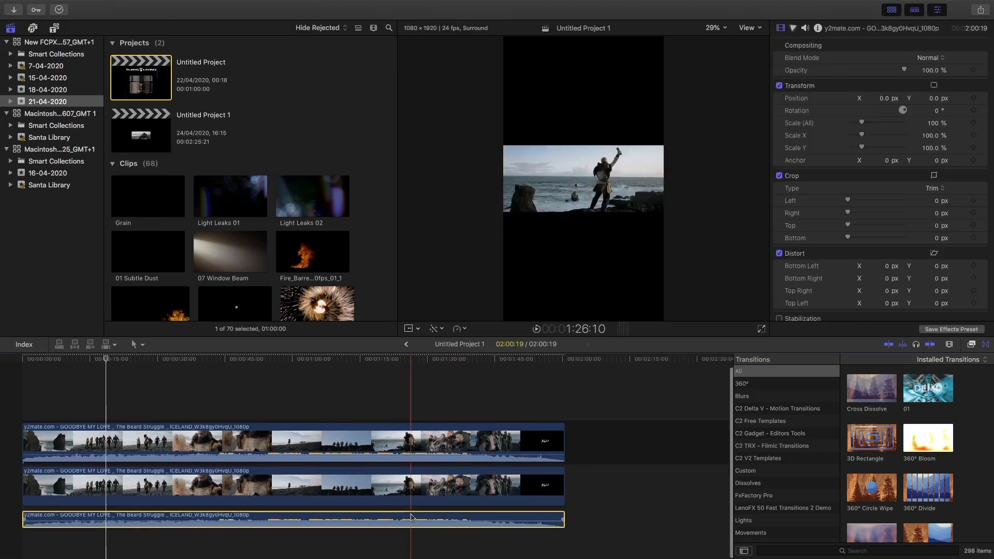
key("Delete")
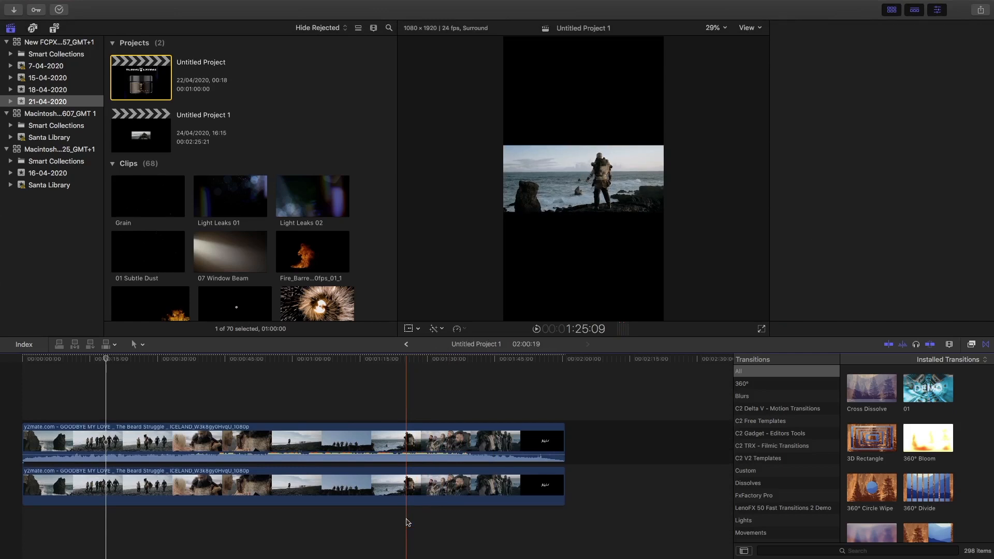
left_click(296, 362)
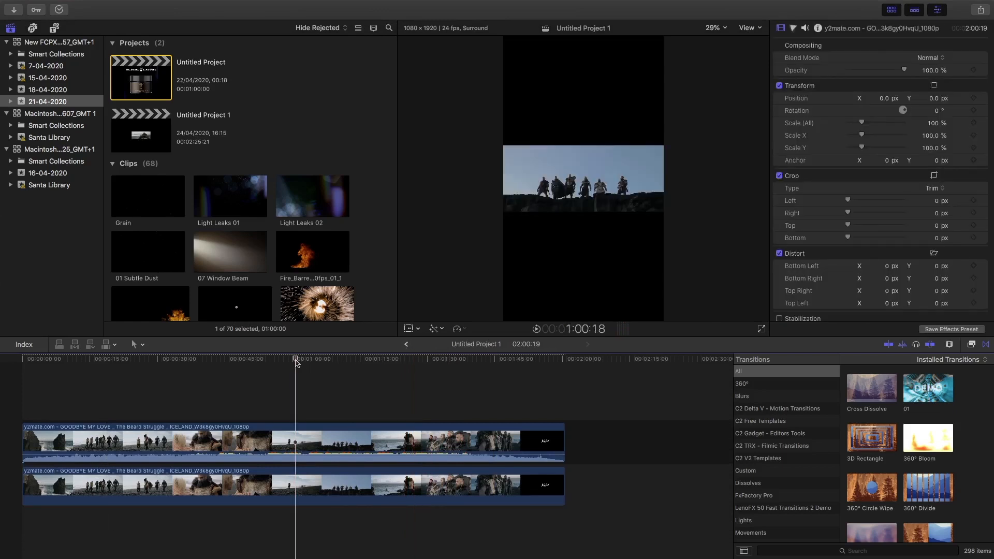
left_click(308, 486)
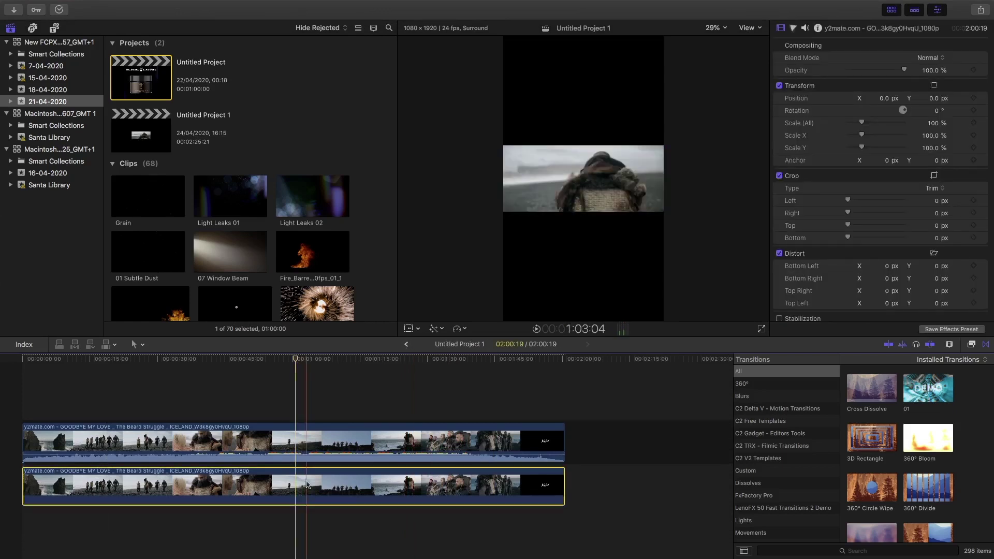
Try enlarging the lower clip with Transform, then reset the scale to 100%
left_click(409, 331)
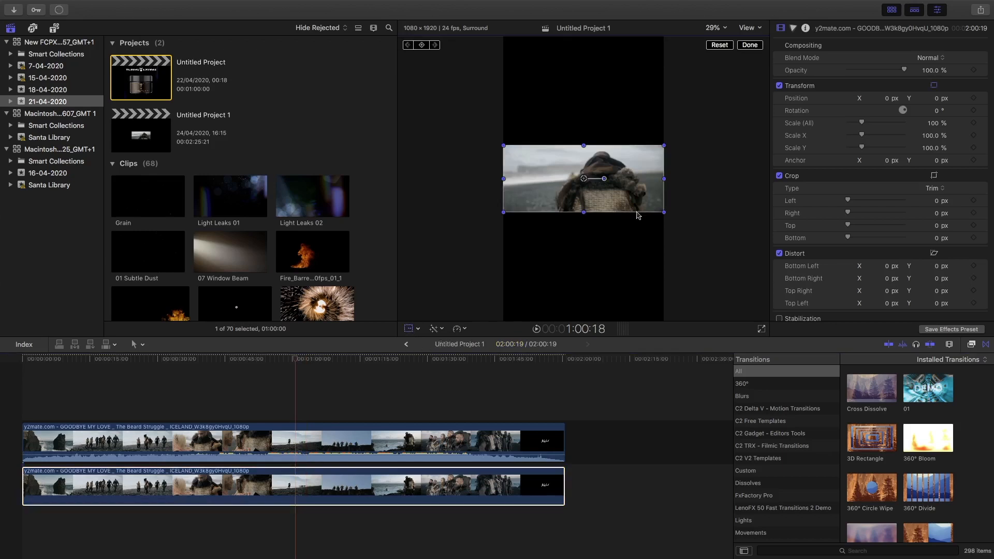
mouse_move(664, 214)
left_mouse_down()
mouse_move(728, 341)
mouse_move(652, 239)
left_mouse_up()
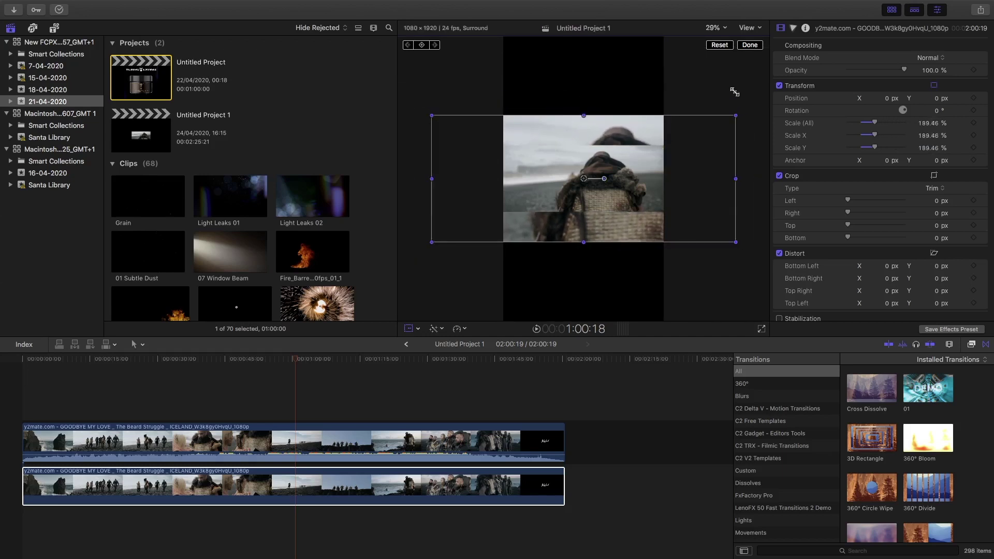
left_click(719, 45)
scroll(909, 194, "down", 5)
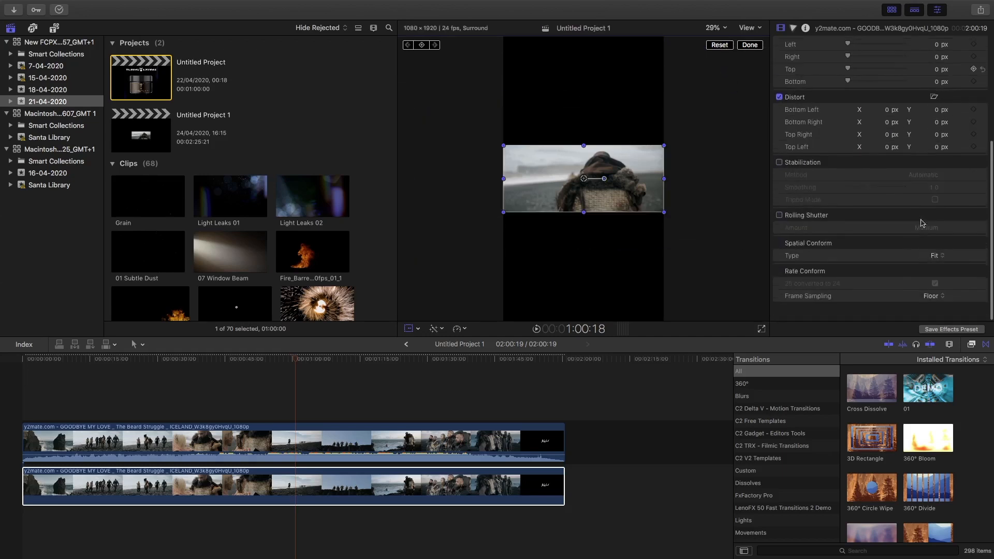
Set the lower clip's Spatial Conform to Fill and play the result from the start
left_click(936, 265)
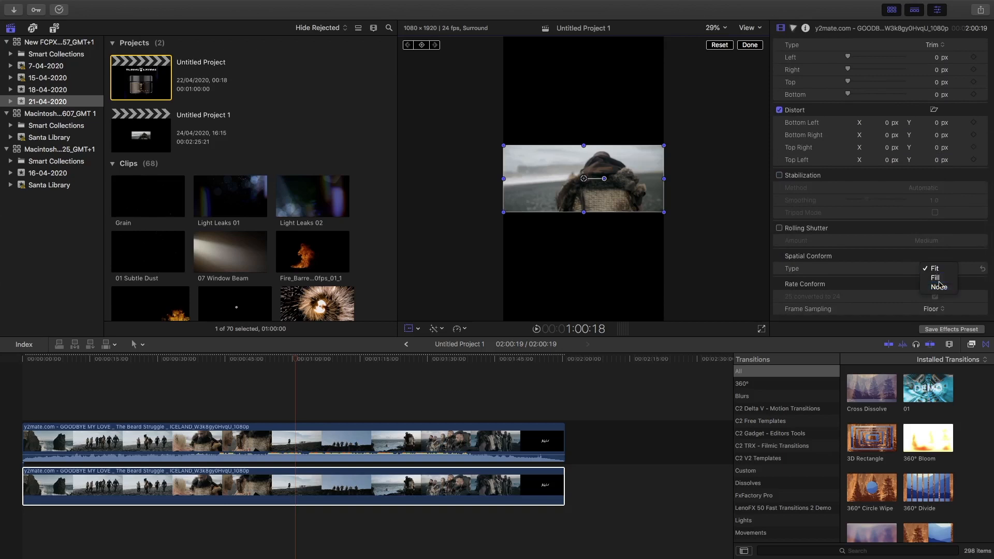
left_click(936, 276)
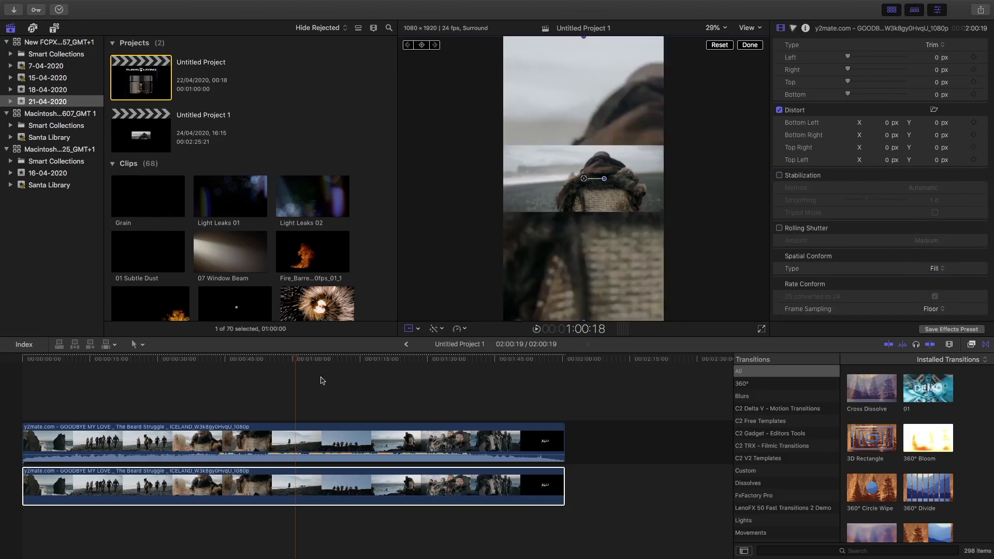
key("Home")
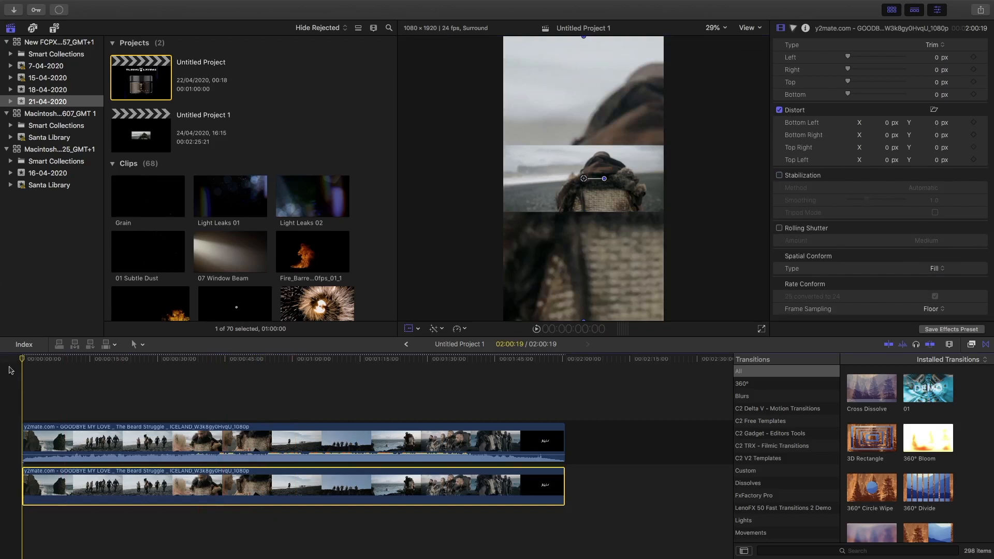
left_click(536, 330)
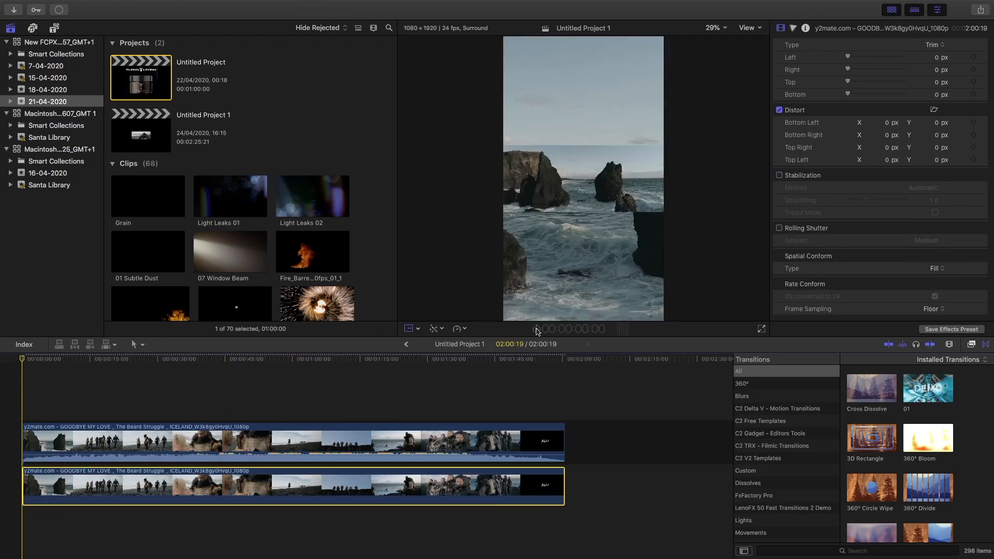
key("space")
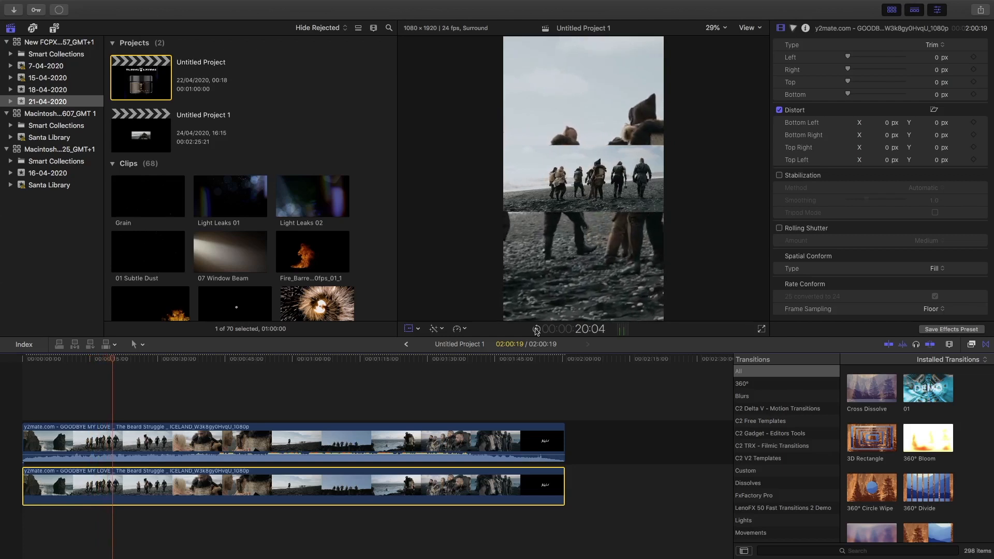
scroll(815, 187, "up", 5)
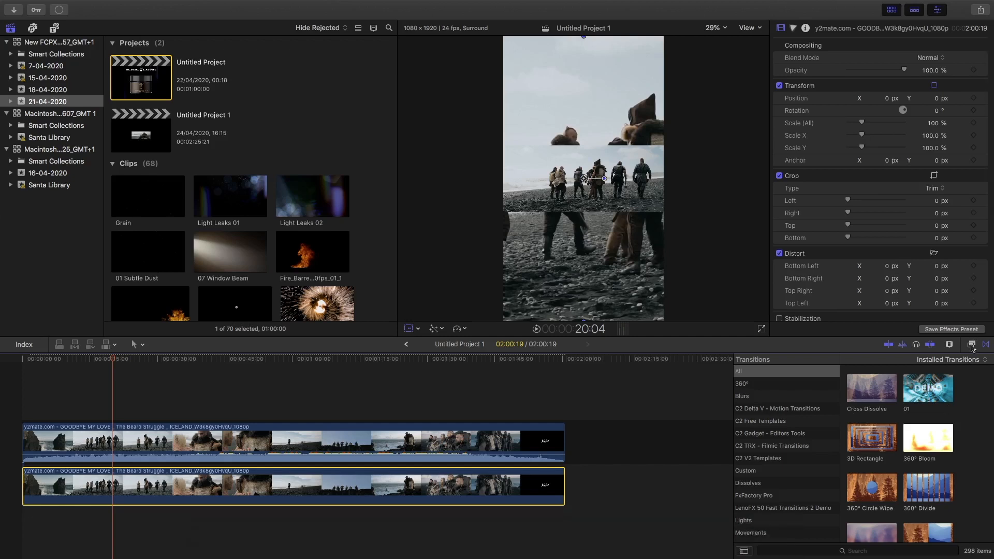
Apply the Focus effect from the Effects browser to the lower background clip
left_click(972, 347)
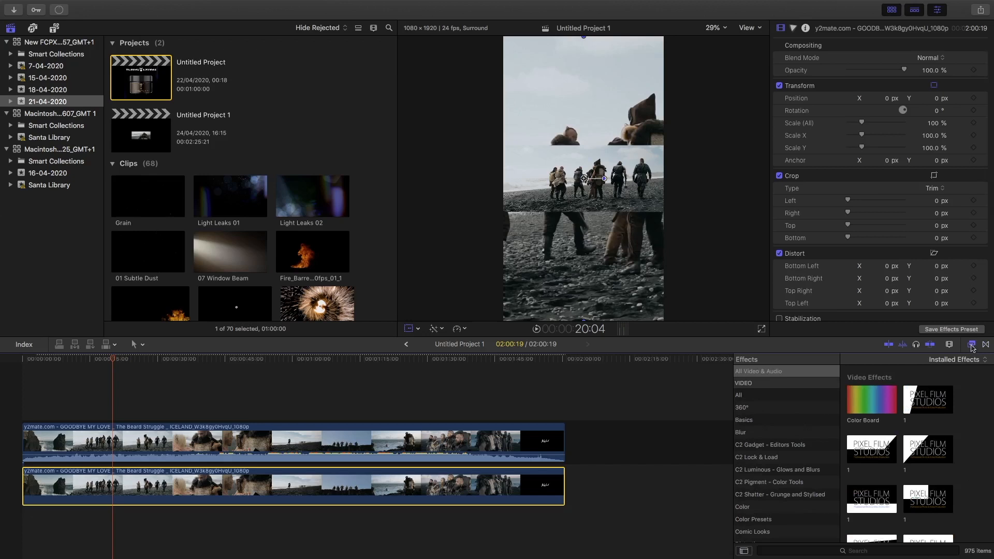
left_click(857, 549)
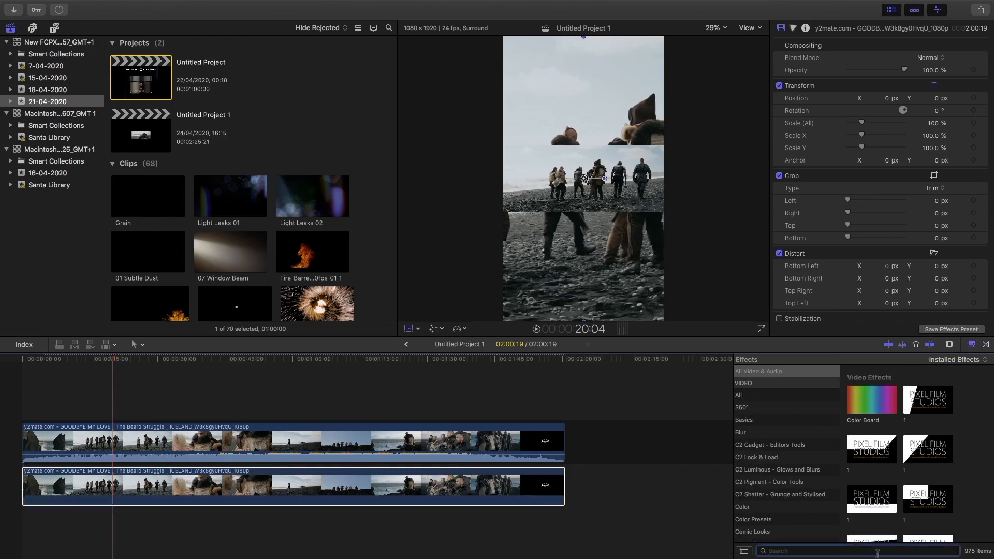
type("focus")
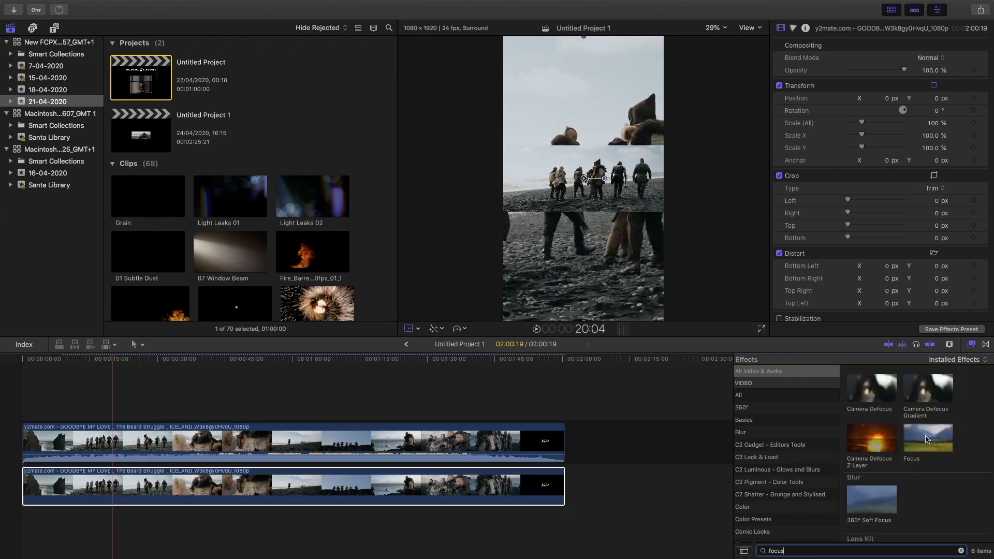
left_click_drag(926, 440, 451, 489)
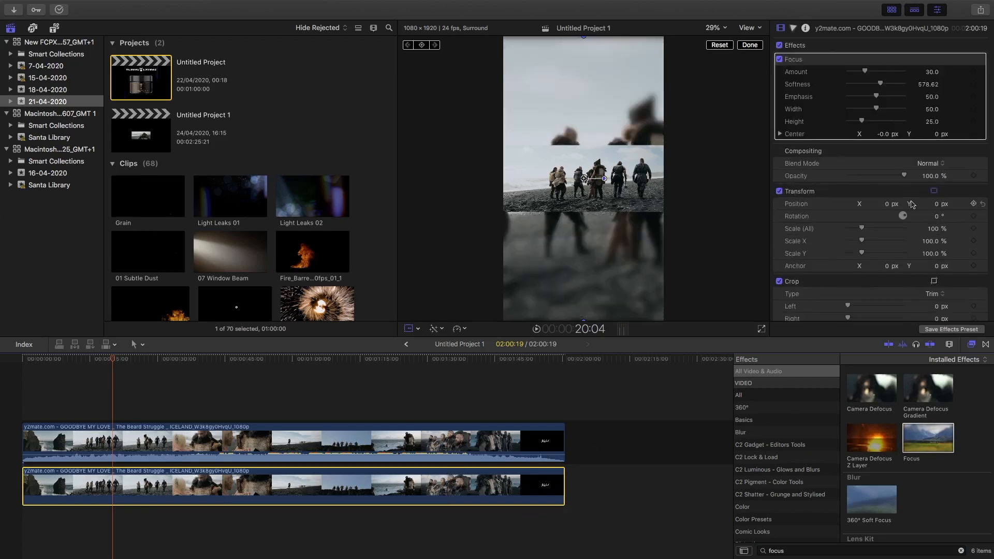
Raise the Focus blur Amount to about 82 and Softness to about 909
left_click(888, 74)
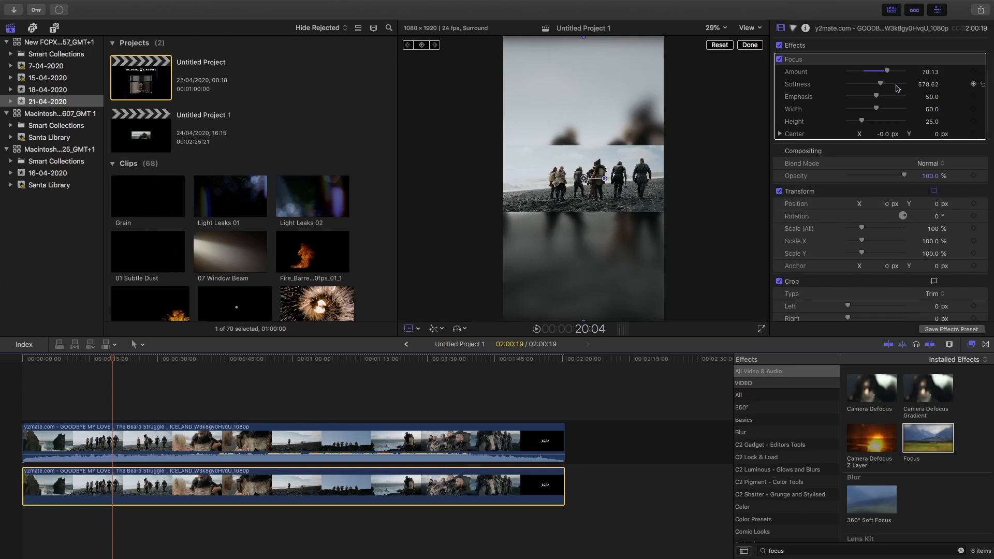
left_click_drag(880, 84, 901, 85)
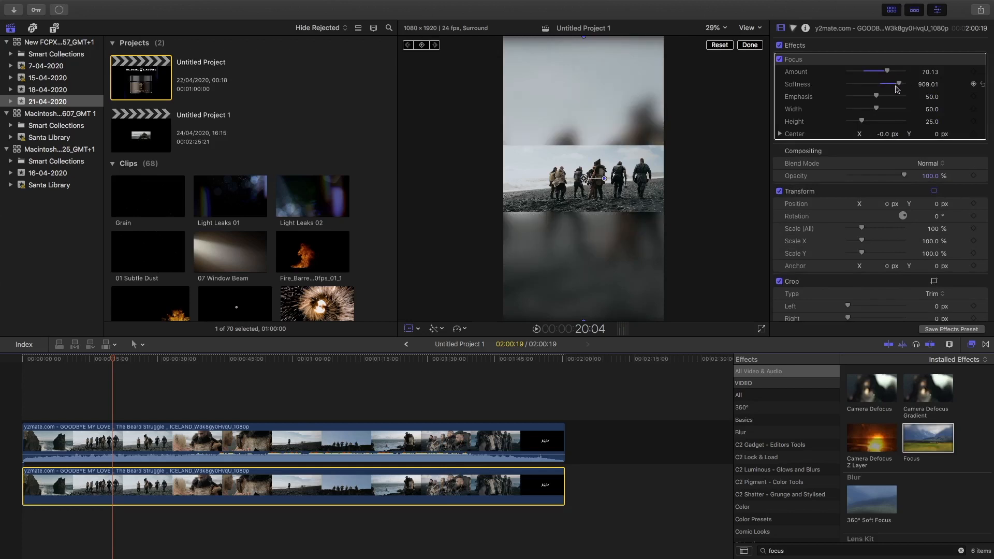
left_click_drag(887, 72, 894, 71)
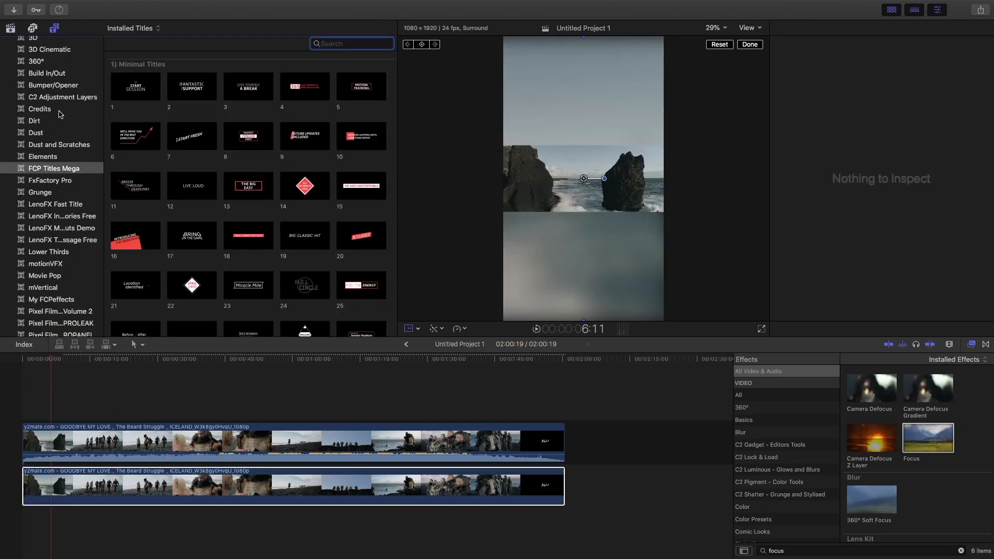
scroll(59, 114, "up", 2)
Place a Custom title from the Titles browser at the start of the timeline
left_click(40, 49)
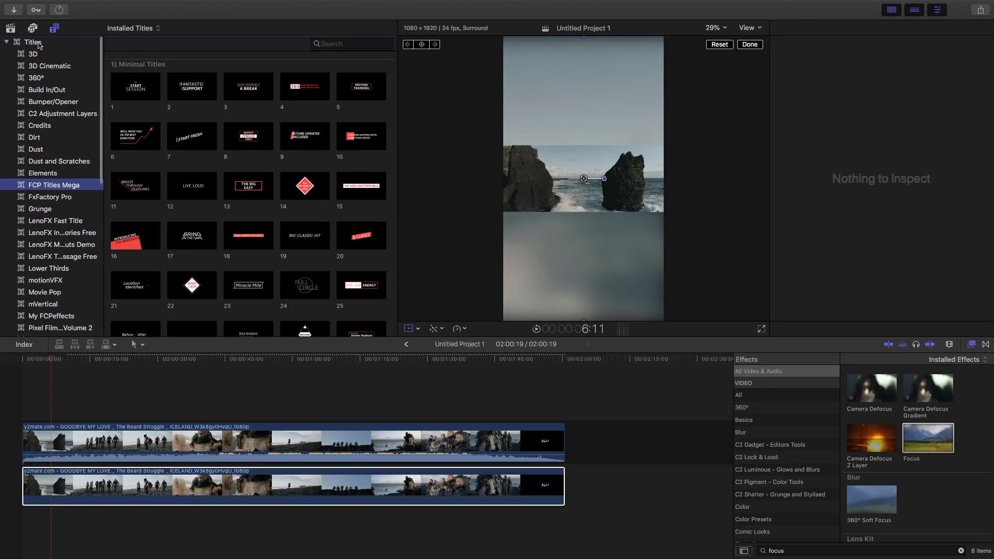
left_click(33, 42)
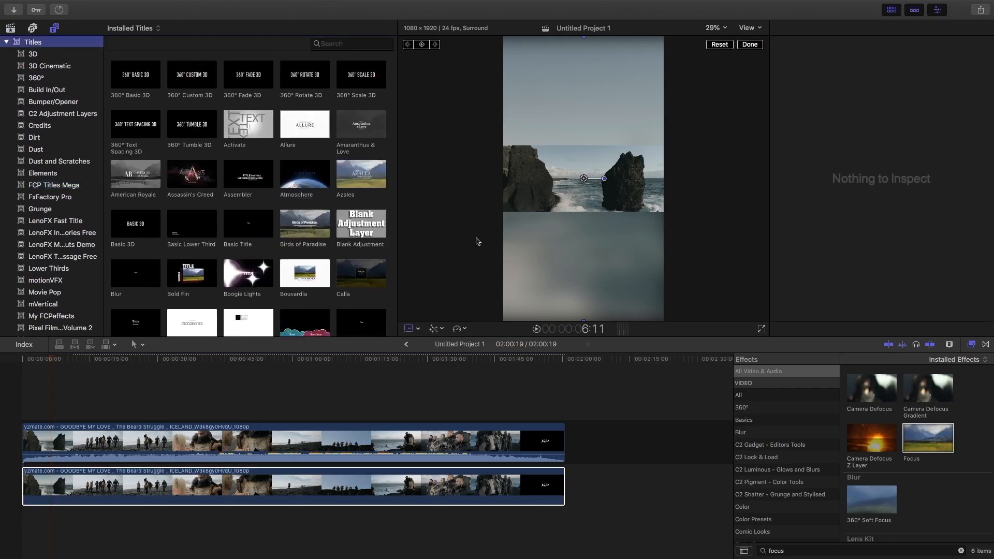
scroll(380, 247, "down", 5)
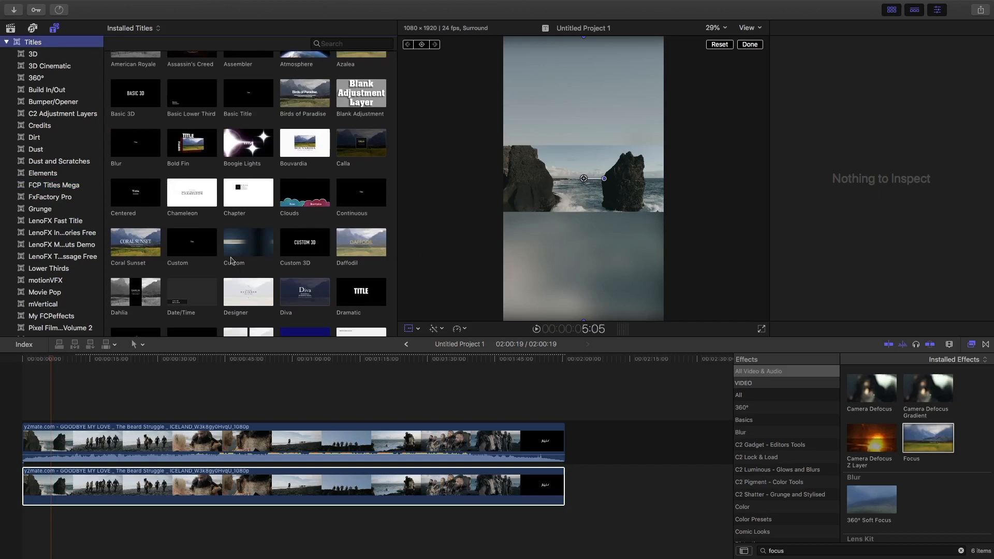
left_click(193, 241)
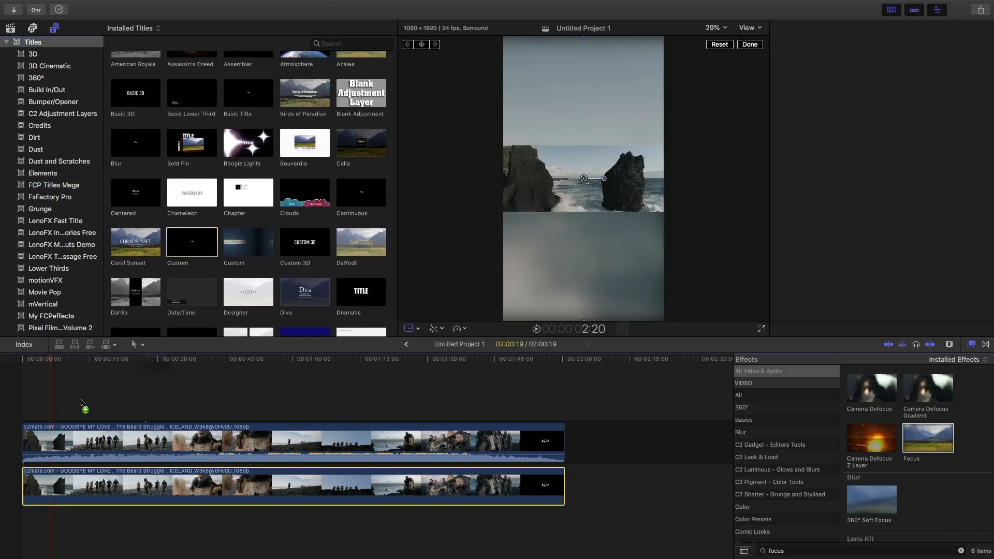
left_click_drag(82, 404, 37, 407)
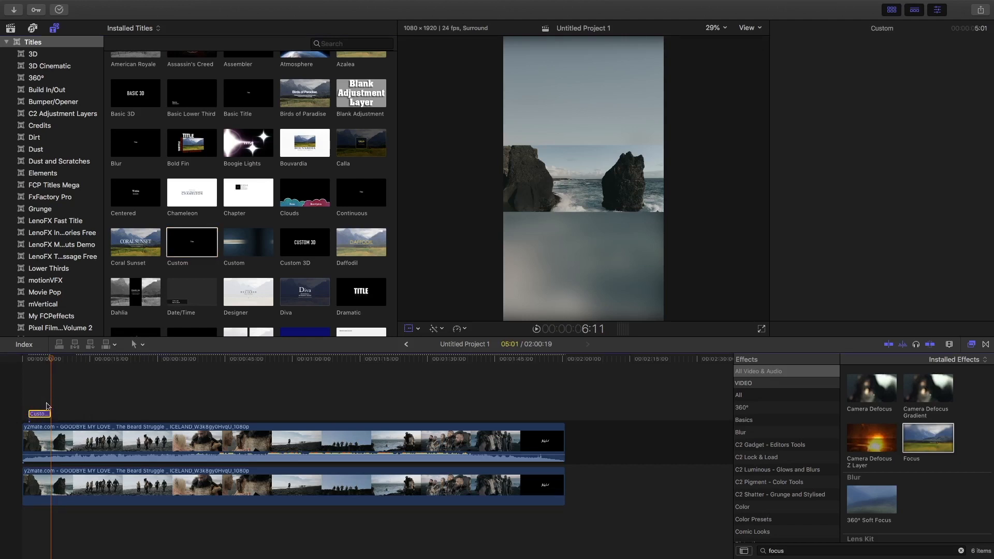
Replace the placeholder title text with '15% DISCOUNT'
left_click(37, 365)
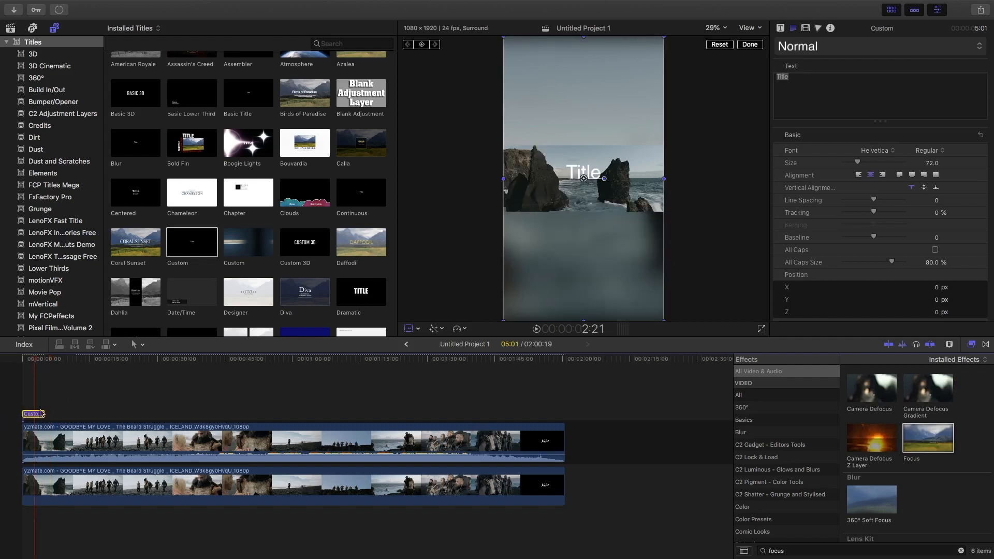
double_click(593, 177)
key("Escape")
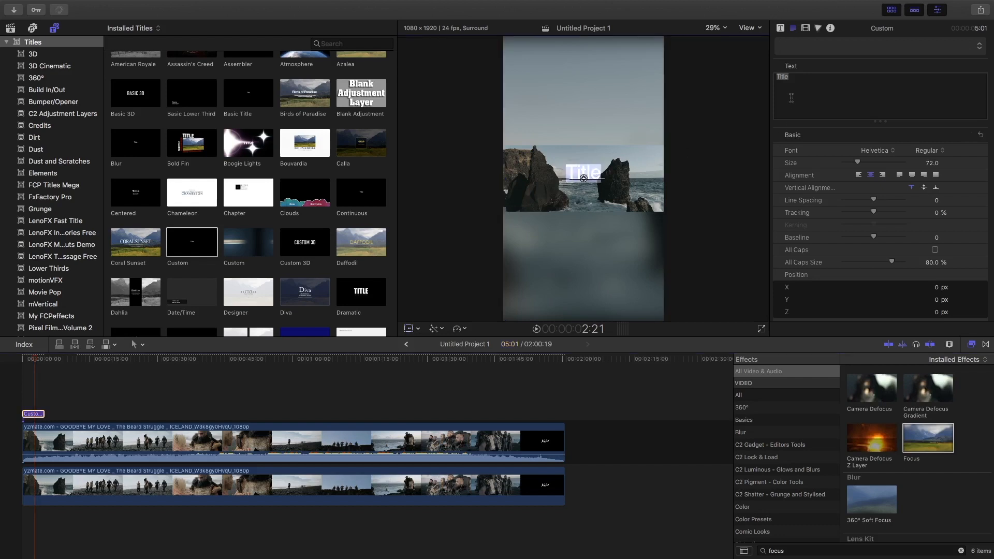
double_click(801, 77)
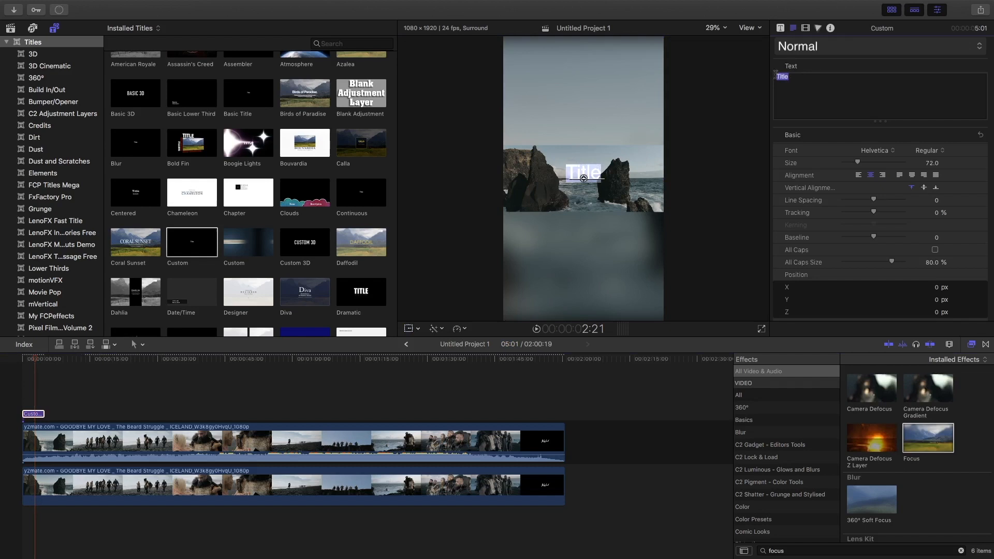
type("15")
type("%")
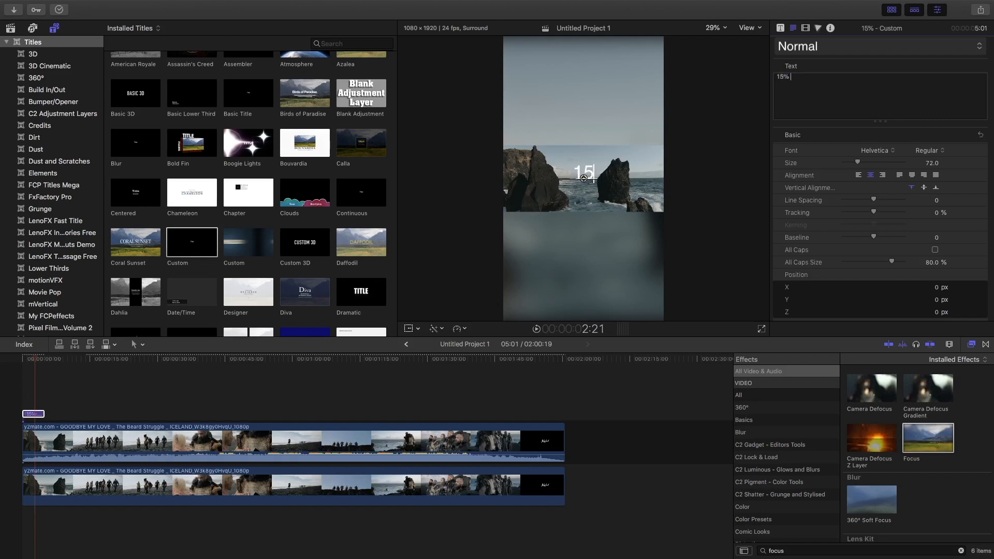
type(" DISCOUNT")
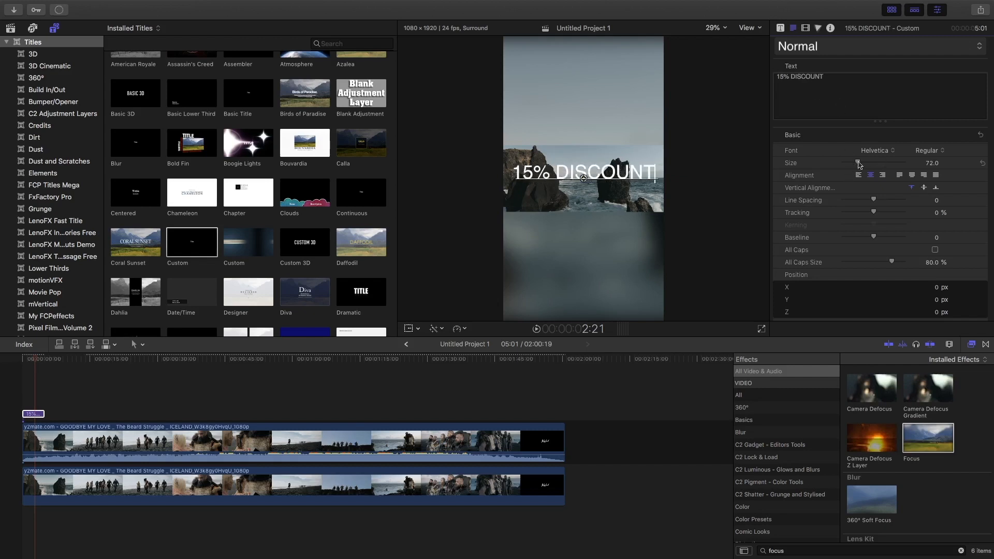
Reduce the title size to 64 and move the text below the footage
left_click_drag(858, 164, 856, 165)
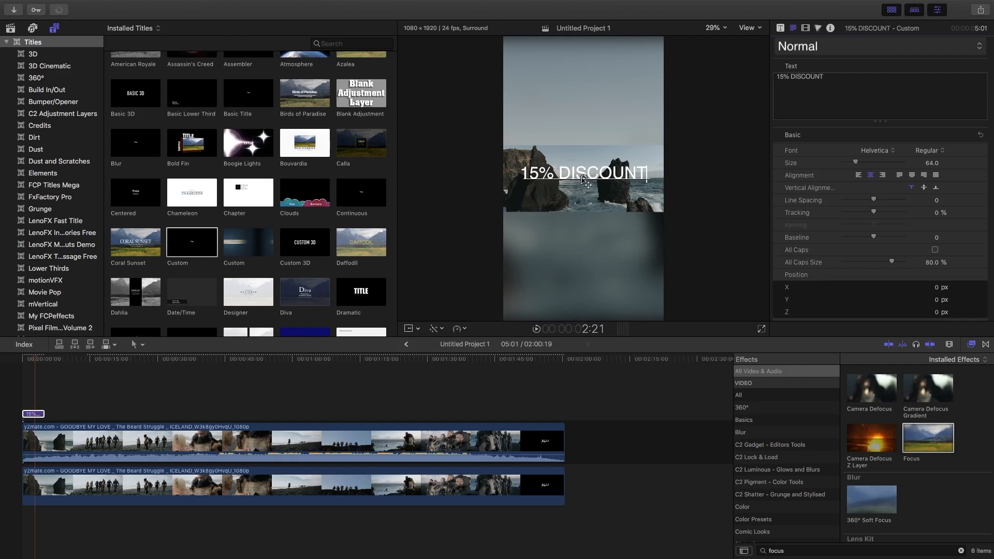
left_click_drag(588, 183, 587, 244)
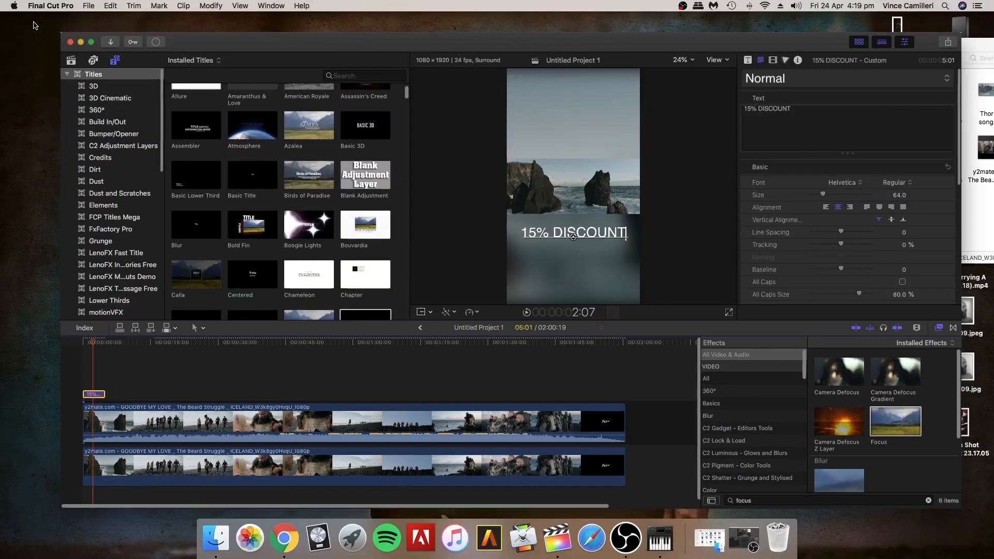
From Finder's White logos folder, drag the Asset 5 logo into the timeline
left_click_drag(818, 44, 765, 39)
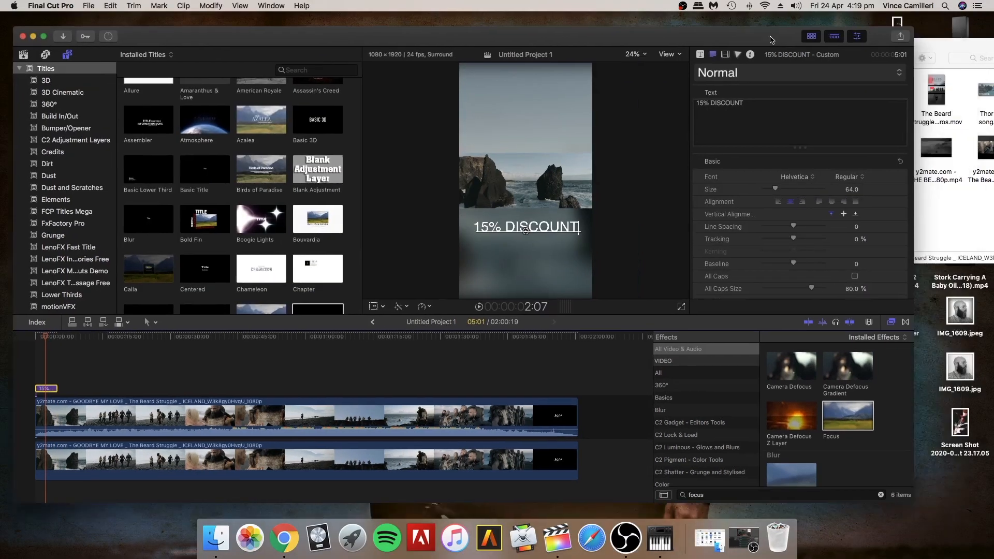
left_click(777, 58)
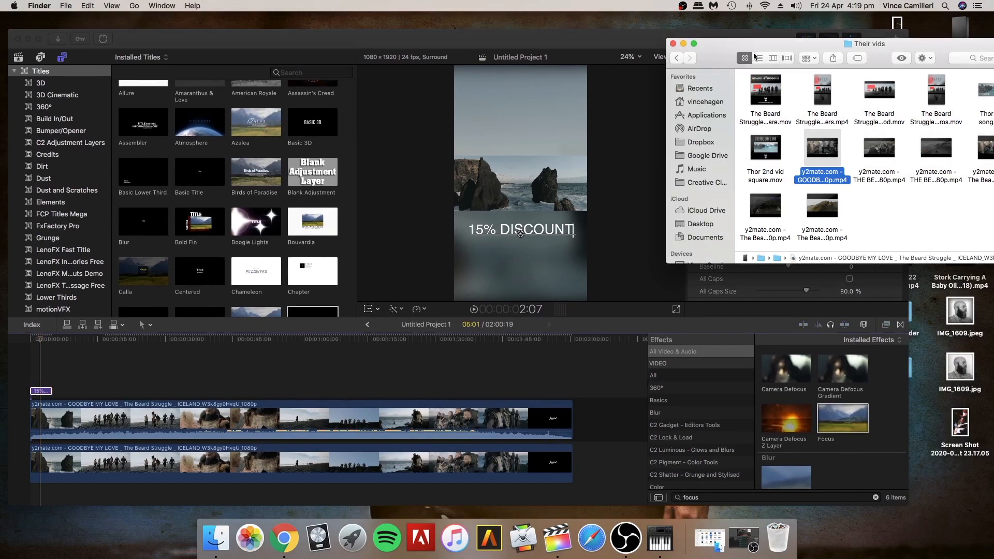
left_click(675, 59)
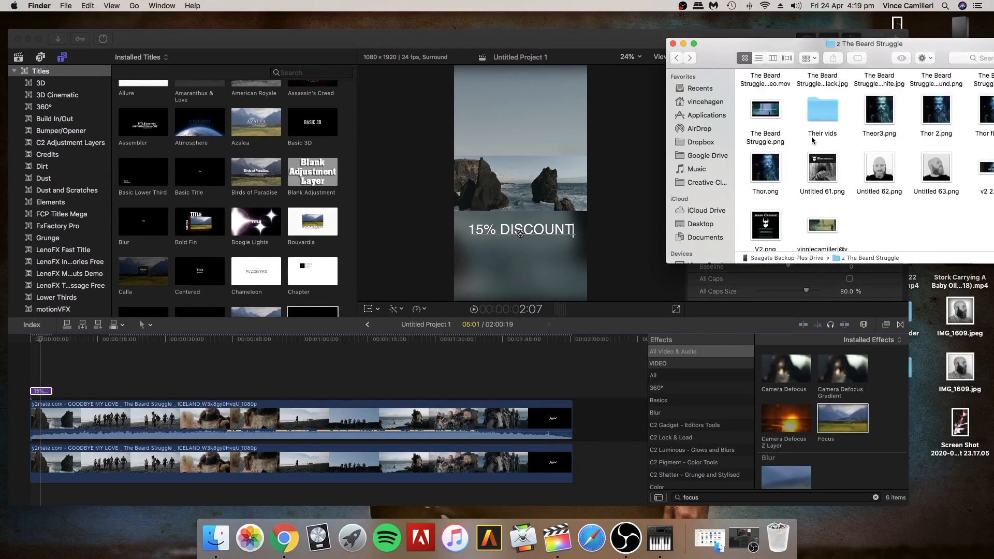
scroll(826, 161, "up", 10)
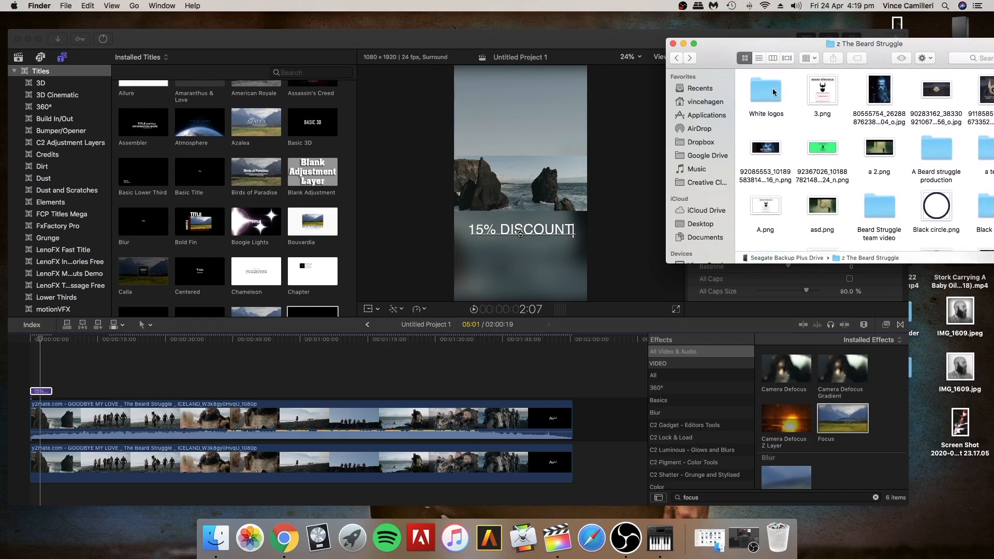
double_click(765, 95)
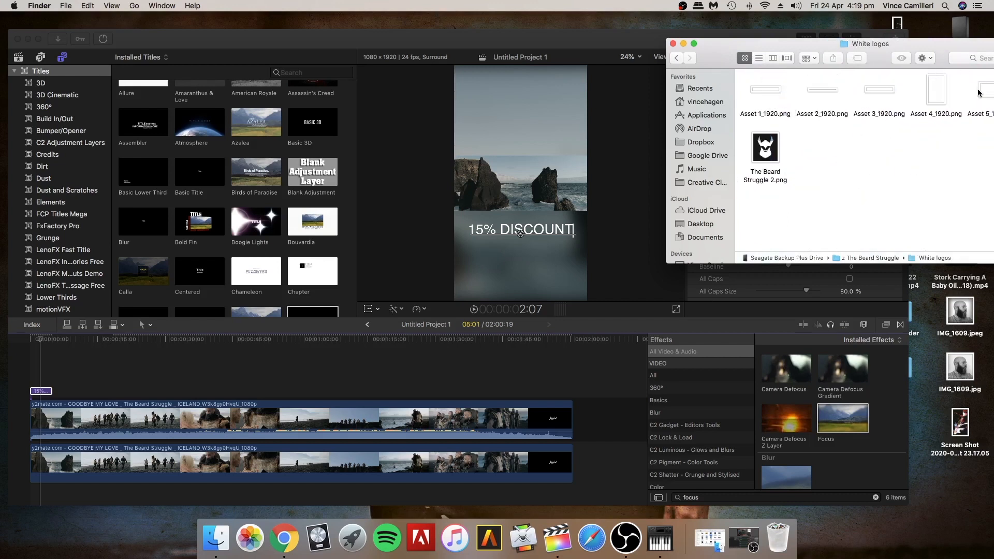
mouse_move(987, 91)
left_mouse_down()
mouse_move(320, 358)
mouse_move(215, 364)
left_mouse_up()
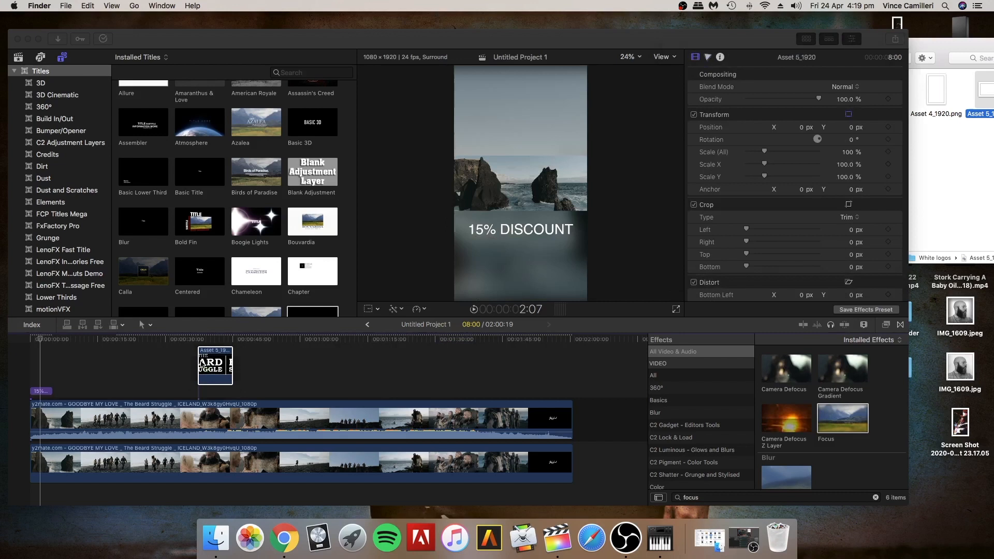
Scale the logo down slightly and move it up near the top of the frame
left_click(204, 367)
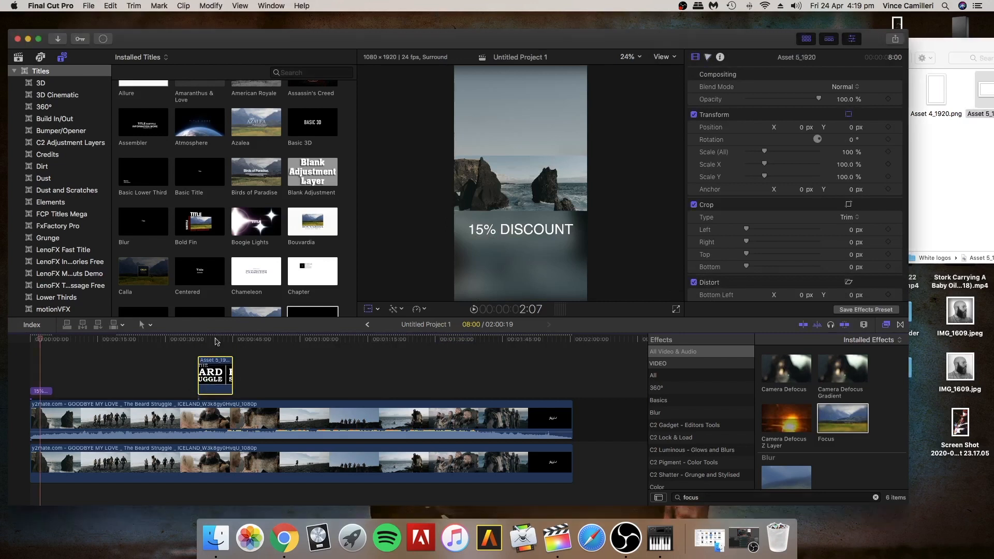
left_click(217, 341)
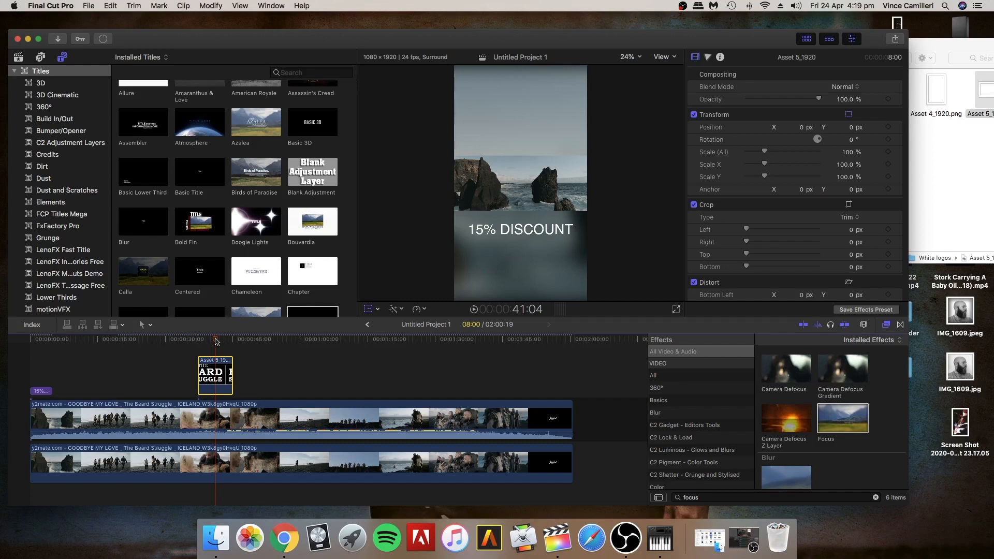
left_click(216, 374)
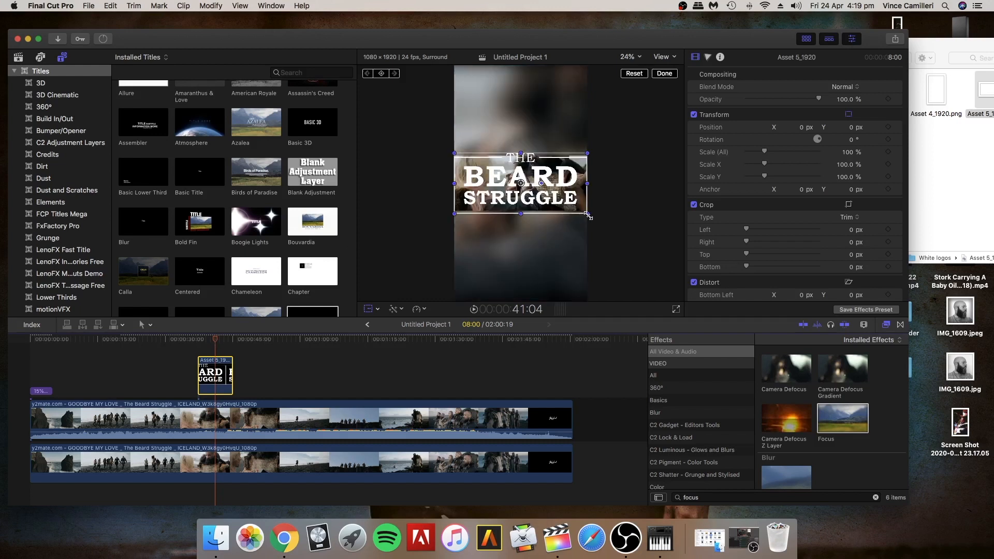
left_click_drag(590, 217, 581, 209)
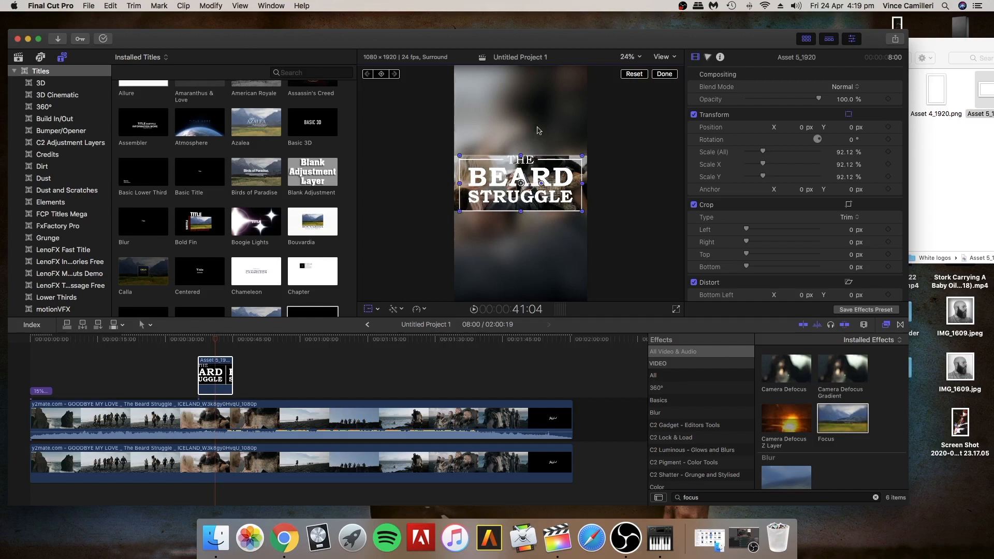
left_click_drag(521, 193, 521, 99)
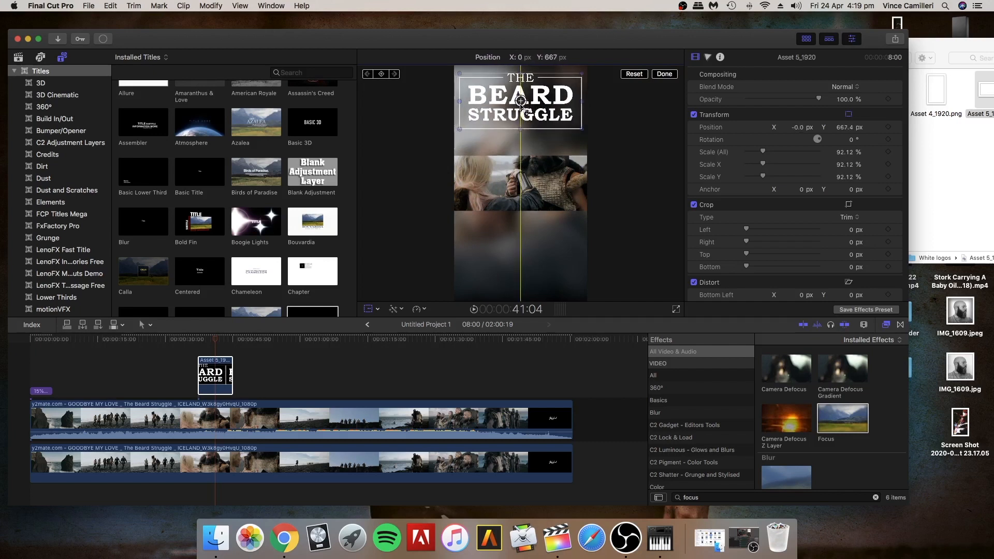
left_click_drag(520, 101, 520, 101)
left_click(666, 73)
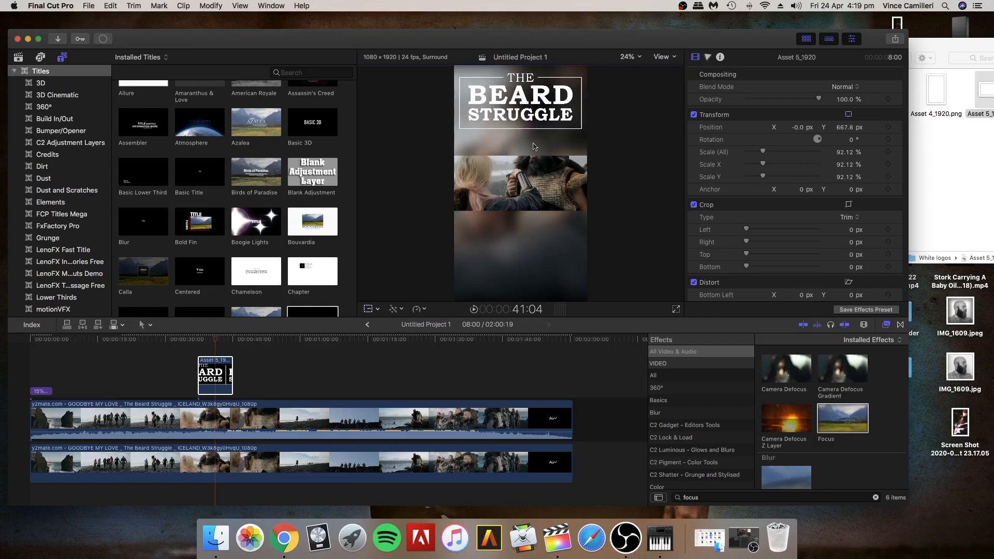
Move the logo clip to the very start of the timeline
left_click(204, 375)
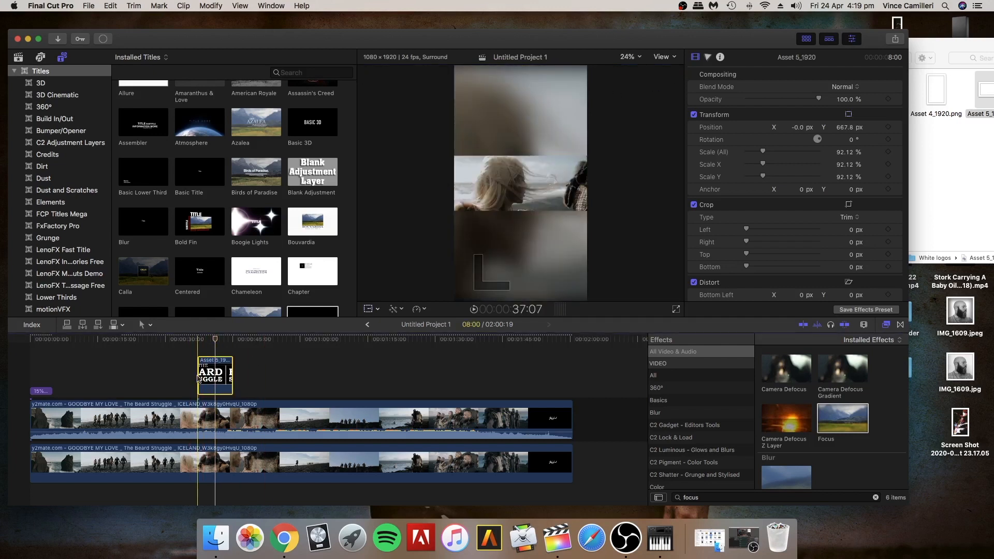
left_click_drag(205, 377, 35, 372)
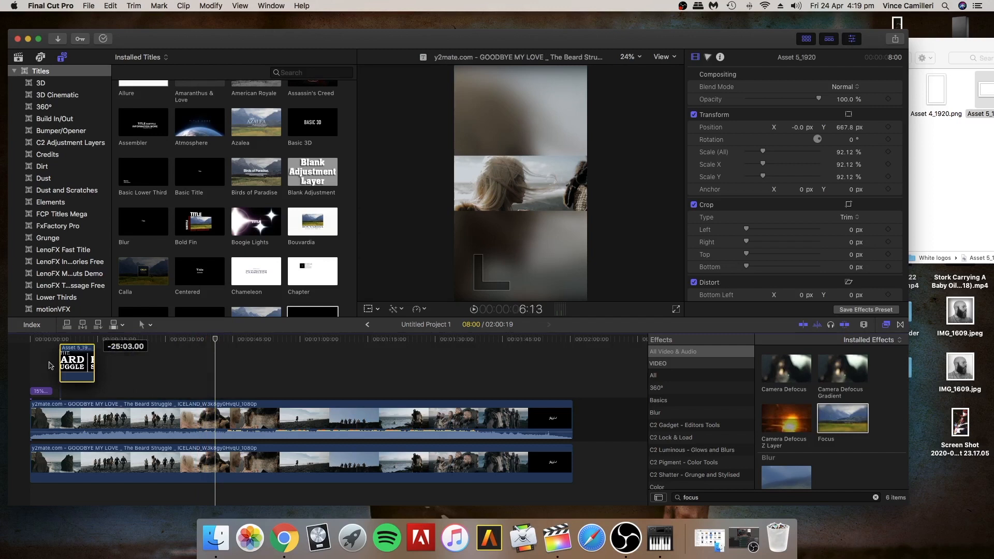
left_click(67, 367)
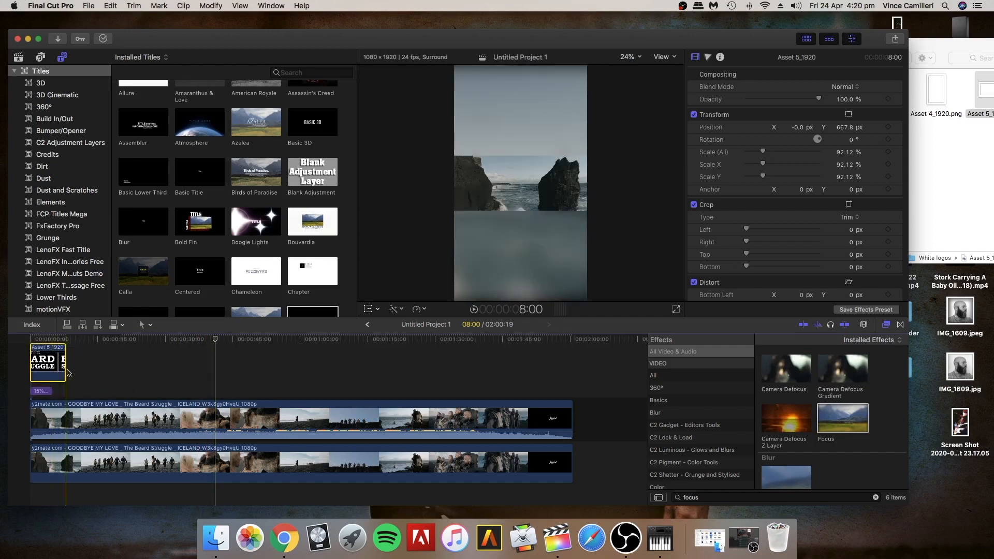
Extend the logo clip across most of the video and nudge the logo slightly lower
mouse_move(67, 367)
left_mouse_down()
mouse_move(573, 382)
mouse_move(466, 387)
left_mouse_up()
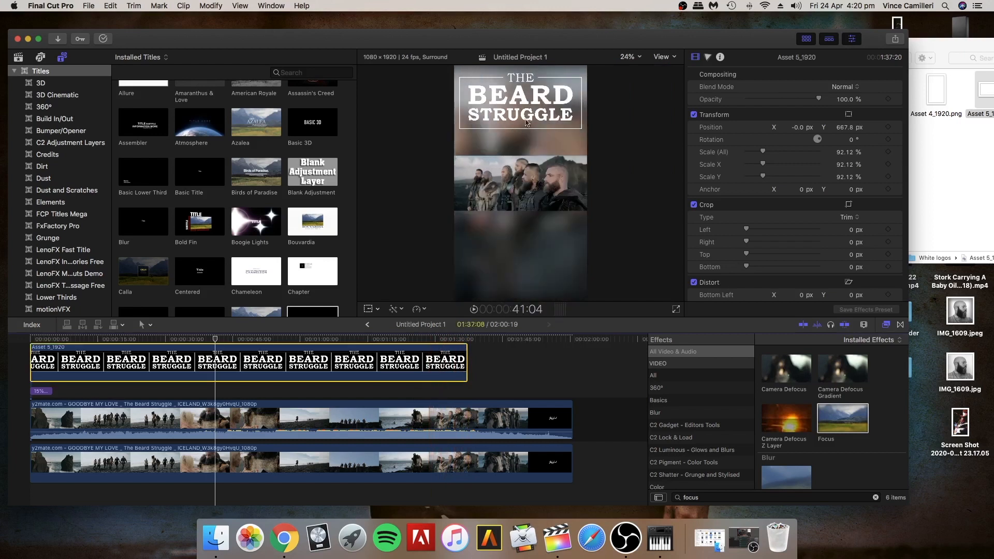
left_click(370, 309)
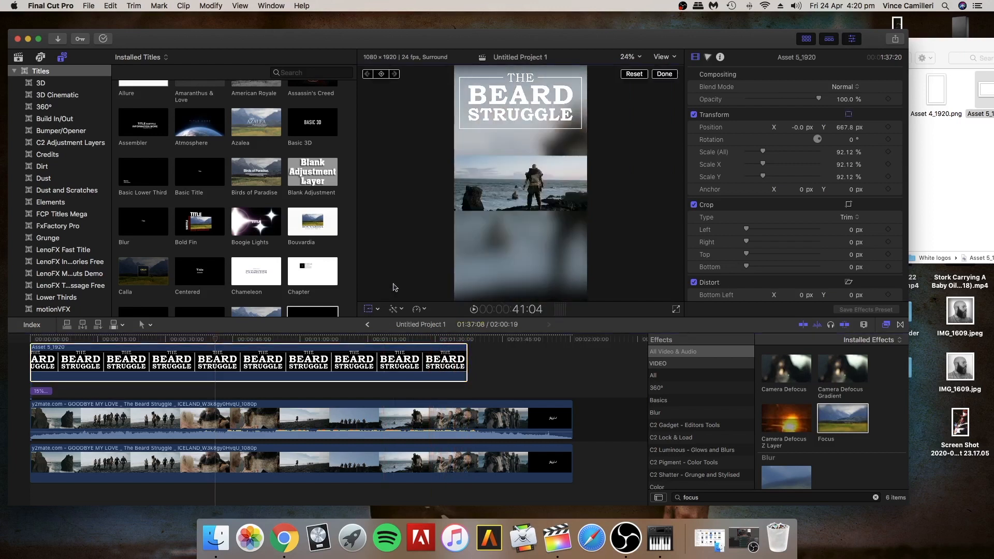
left_click(527, 114)
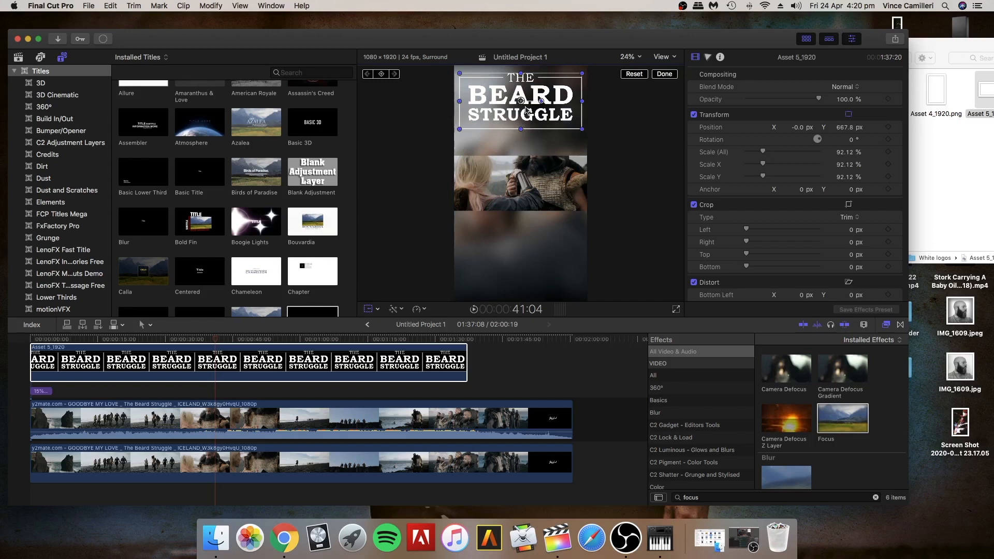
left_click_drag(527, 111, 521, 109)
left_click(664, 73)
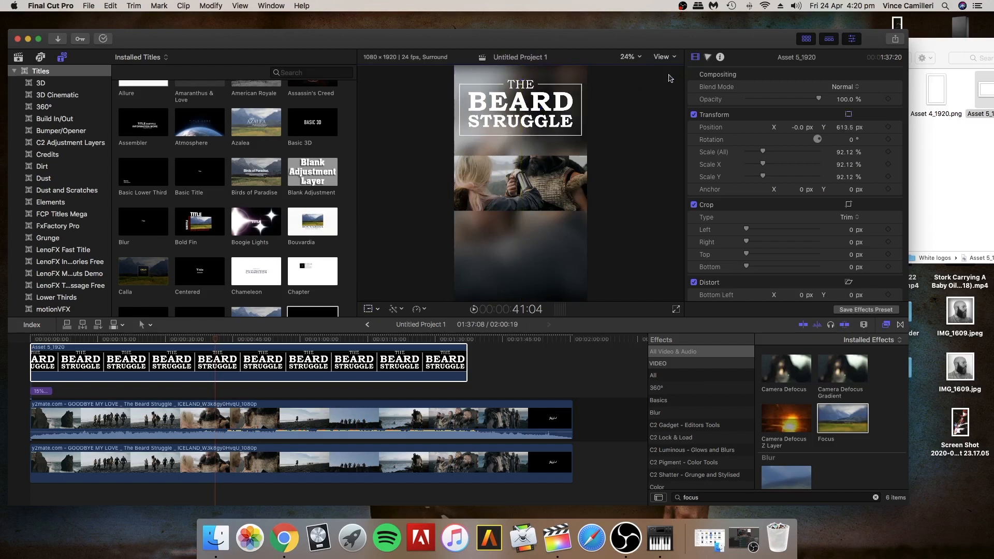
Select the 15% DISCOUNT title clip for editing
left_click(249, 361)
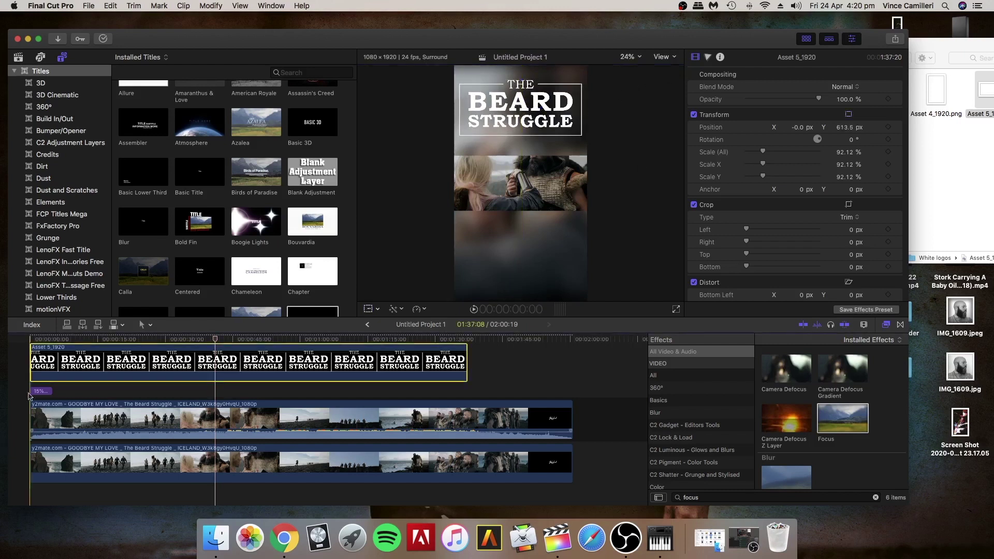
left_click(38, 343)
left_click(40, 391)
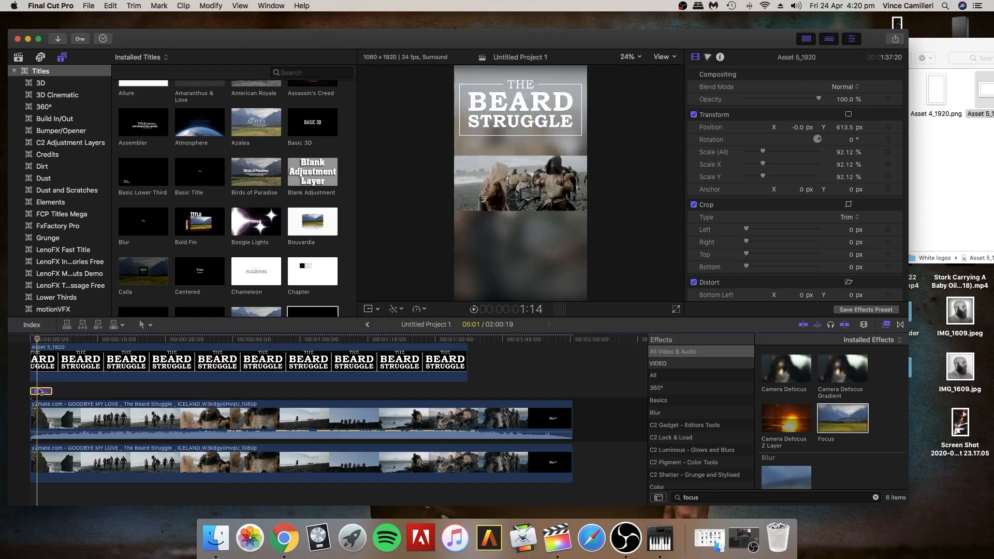
Duplicate the 15% DISCOUNT title and retype its text as USE CODE AT CHECKOUT
left_click_drag(40, 391, 41, 365)
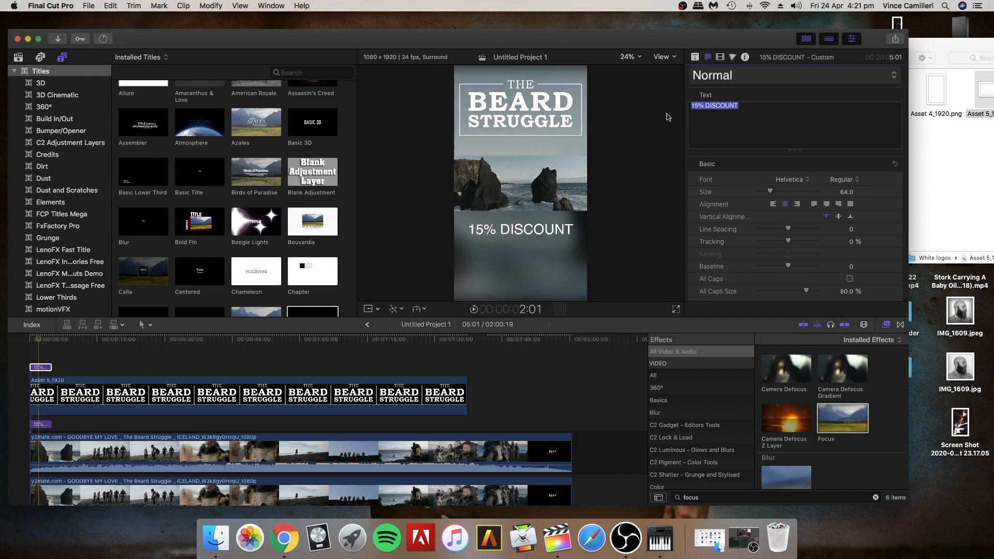
type("USE OCDE")
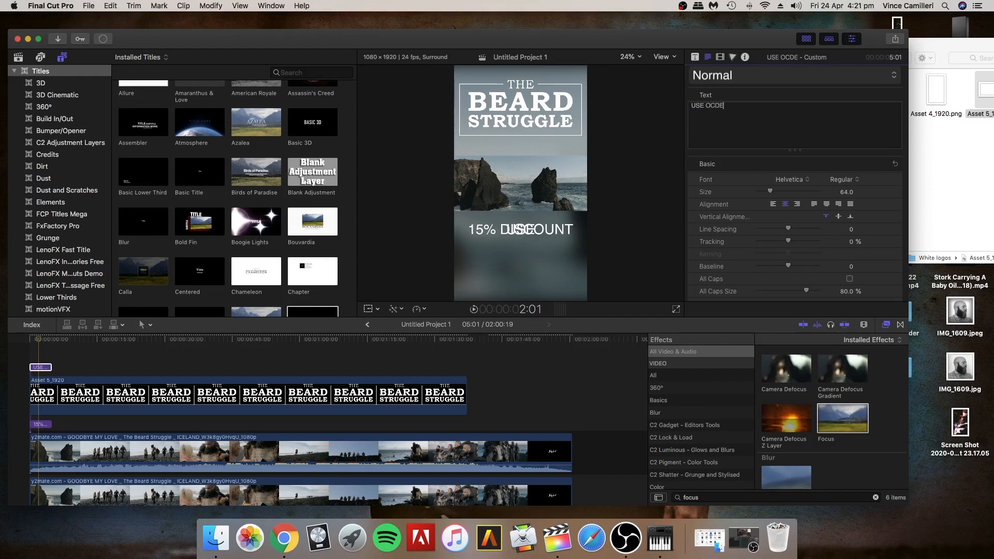
type(" l")
key("BackSpace")
key("BackSpace")
type("CODE")
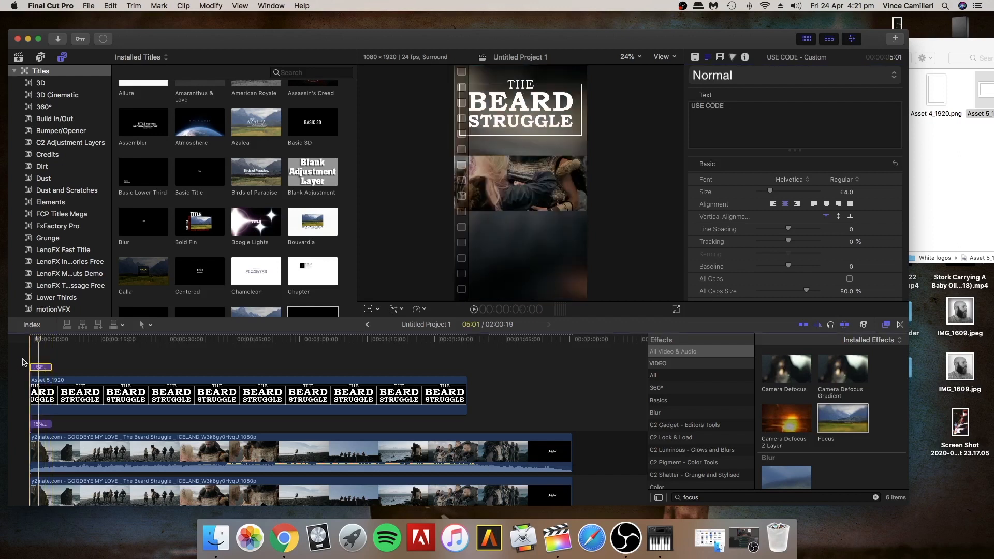
left_click(41, 366)
Set the USE CODE text to Trajan Pro 3 at size 28
left_click(790, 179)
scroll(824, 323, "down", 10)
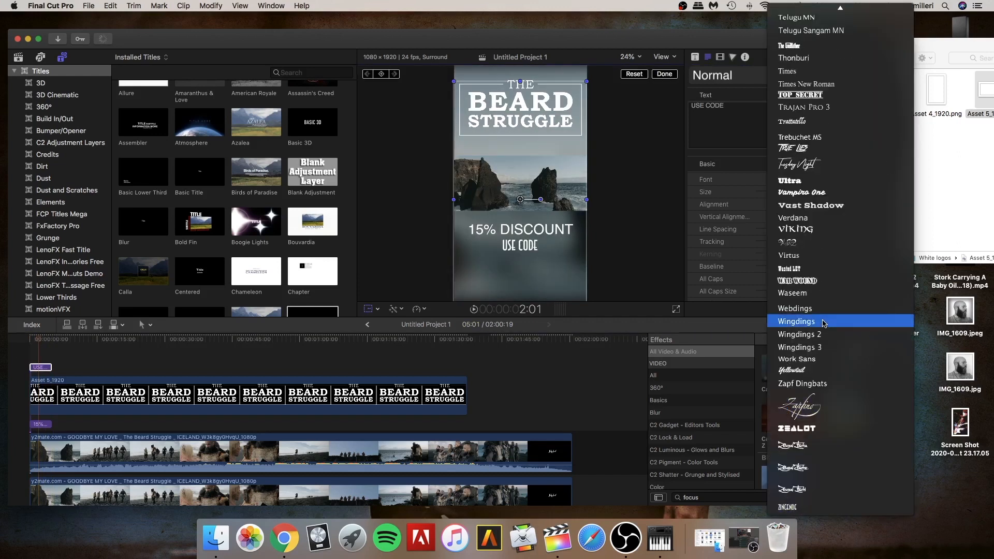
key("z")
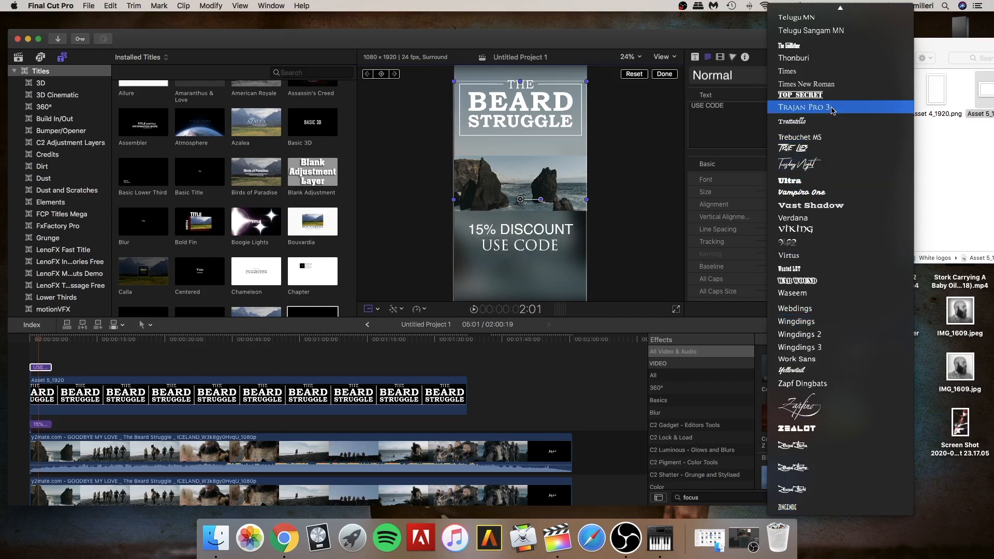
left_click(832, 110)
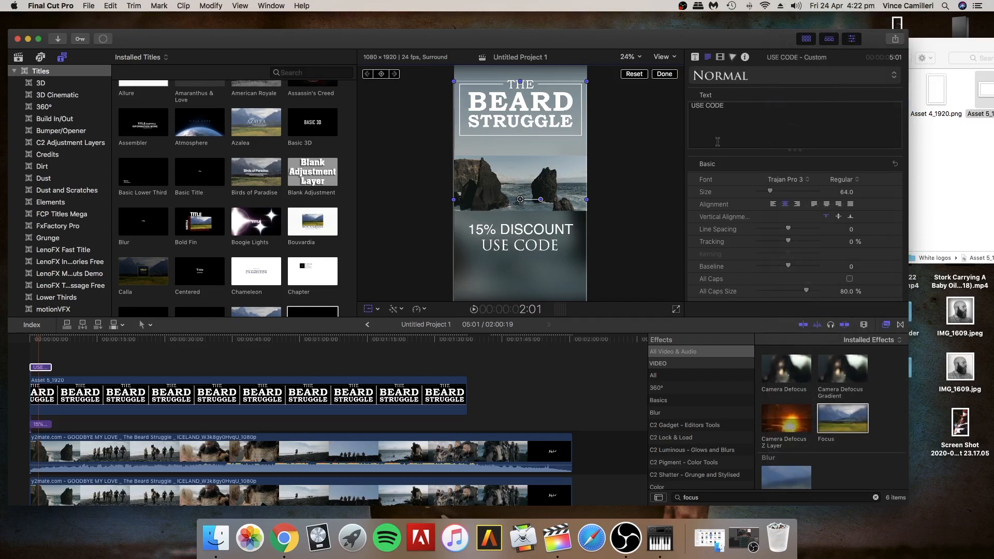
left_click(763, 193)
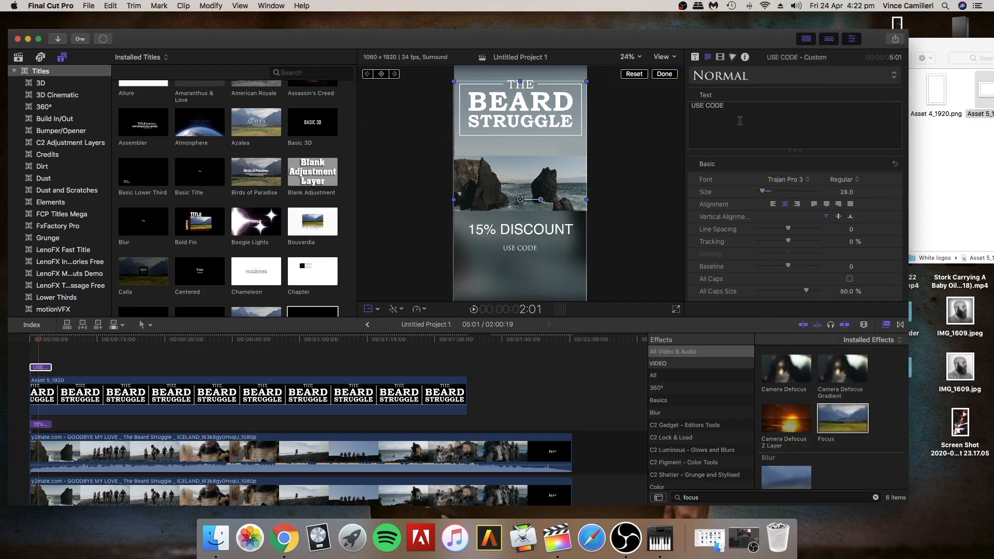
left_click(738, 104)
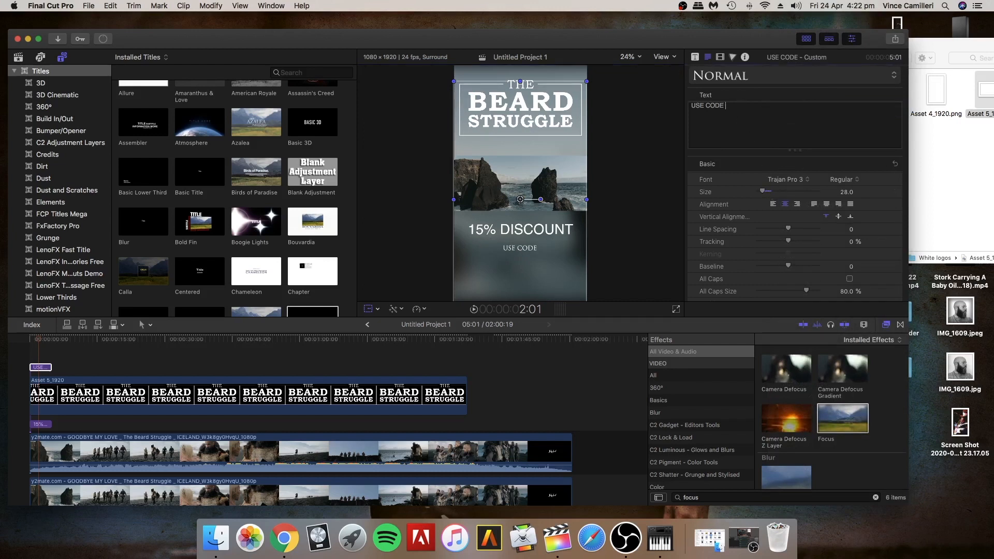
type("AT CHECKOUT")
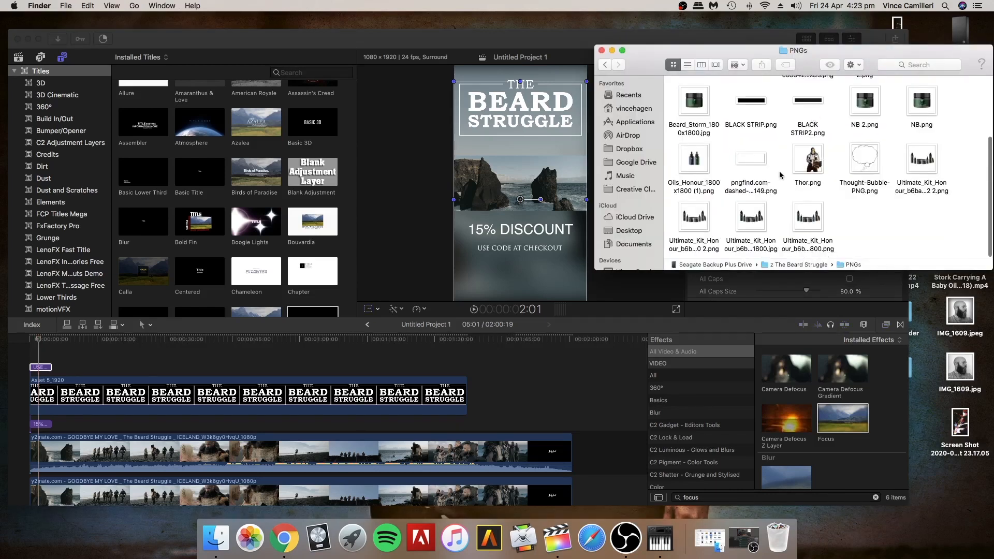
Drag the dashed-line PNG from Finder to the timeline start and enable its transform controls
mouse_move(758, 165)
left_mouse_down()
mouse_move(146, 380)
mouse_move(33, 351)
left_mouse_up()
left_click(36, 355)
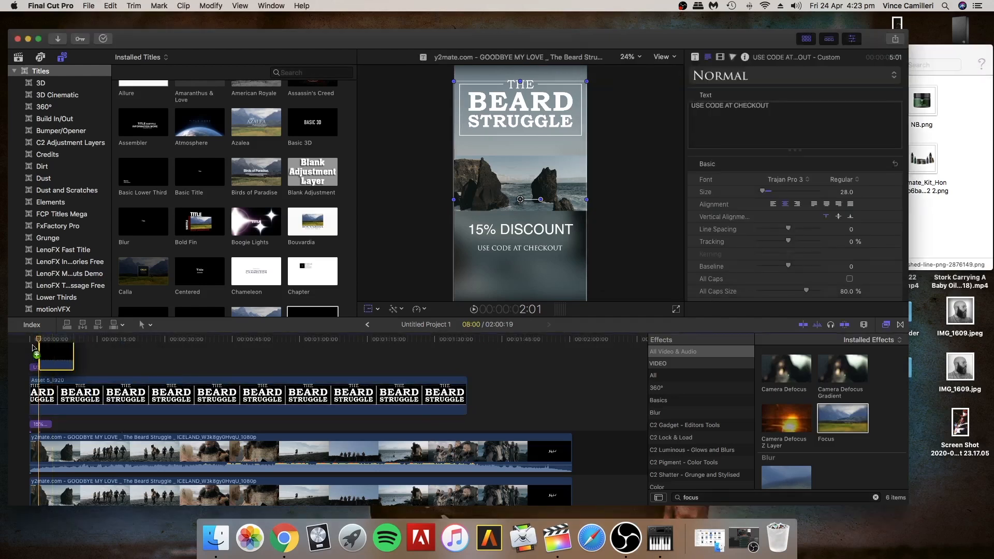
left_click(34, 348)
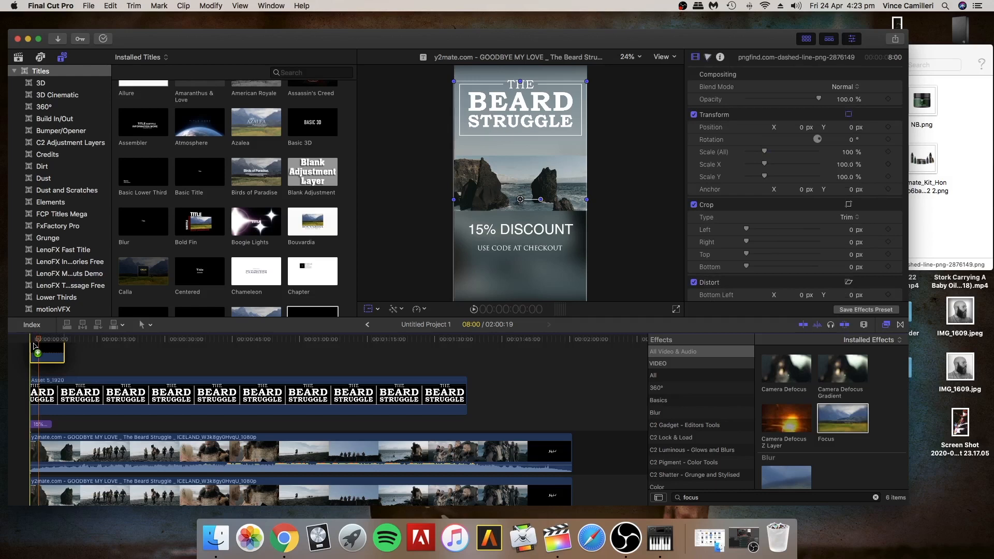
key("shift+t")
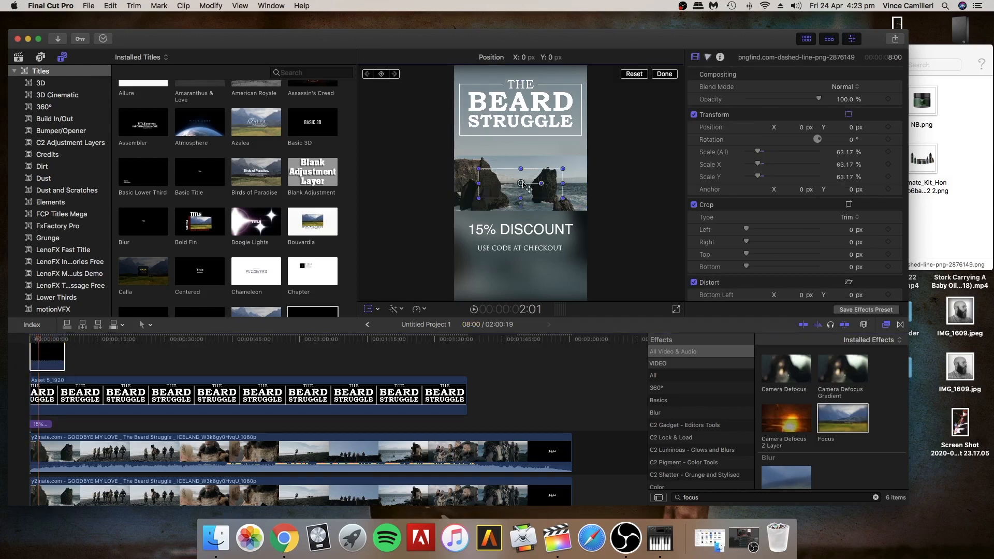
Scale the dashed box to about 63% and place it below the checkout line
left_click_drag(520, 184, 524, 284)
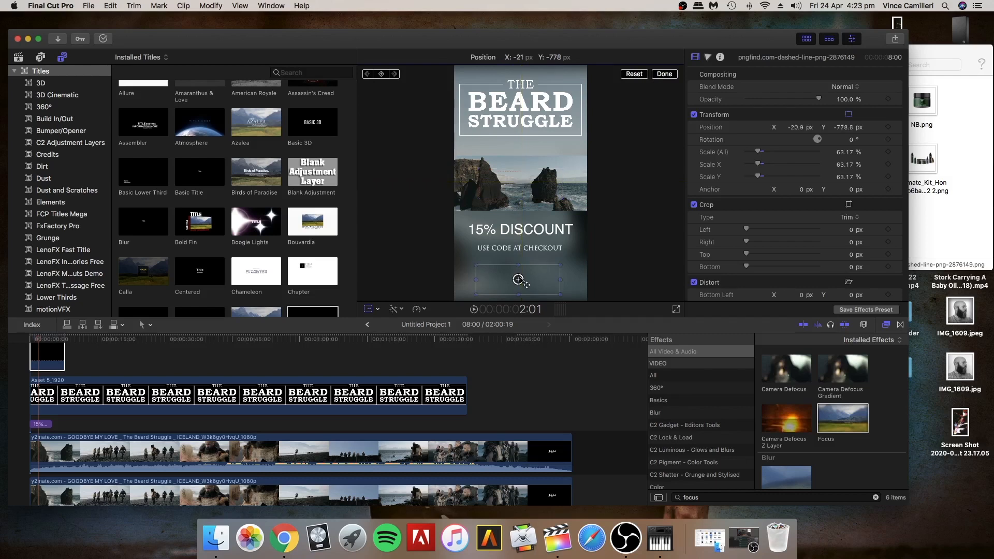
left_click_drag(525, 283, 520, 274)
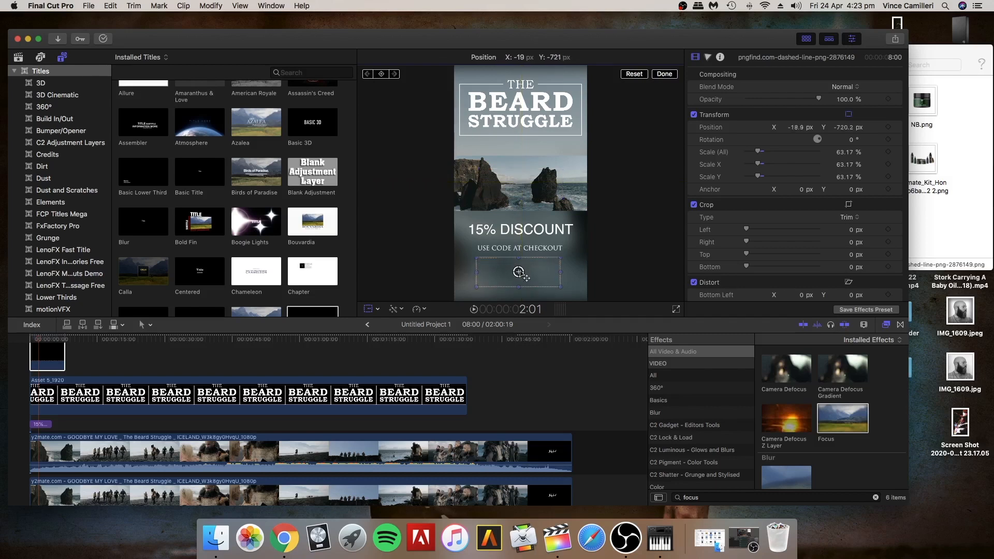
left_click_drag(521, 273, 520, 274)
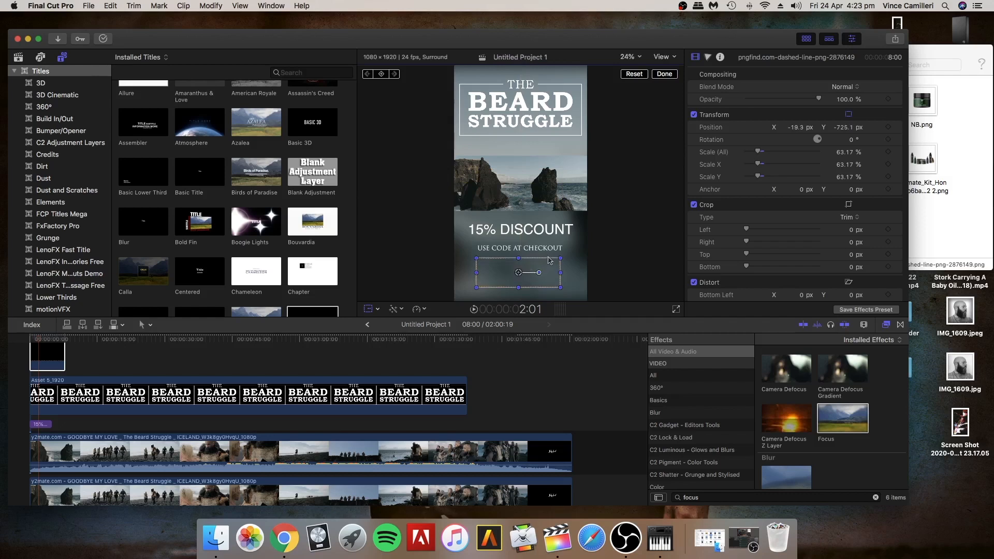
Boost the dashed box's Color Board Master exposure to 100% so its lines show white
left_click(664, 74)
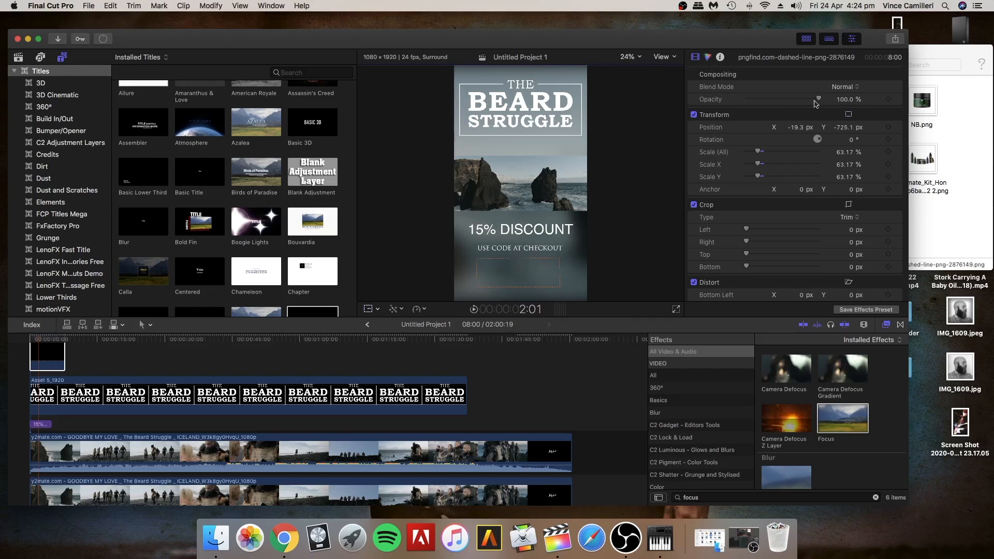
key("super+6")
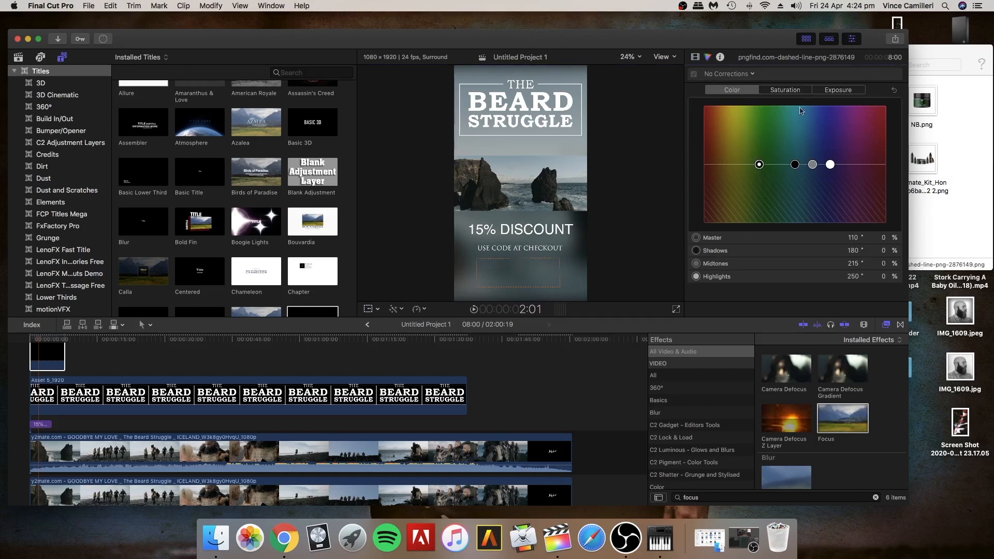
left_click(845, 90)
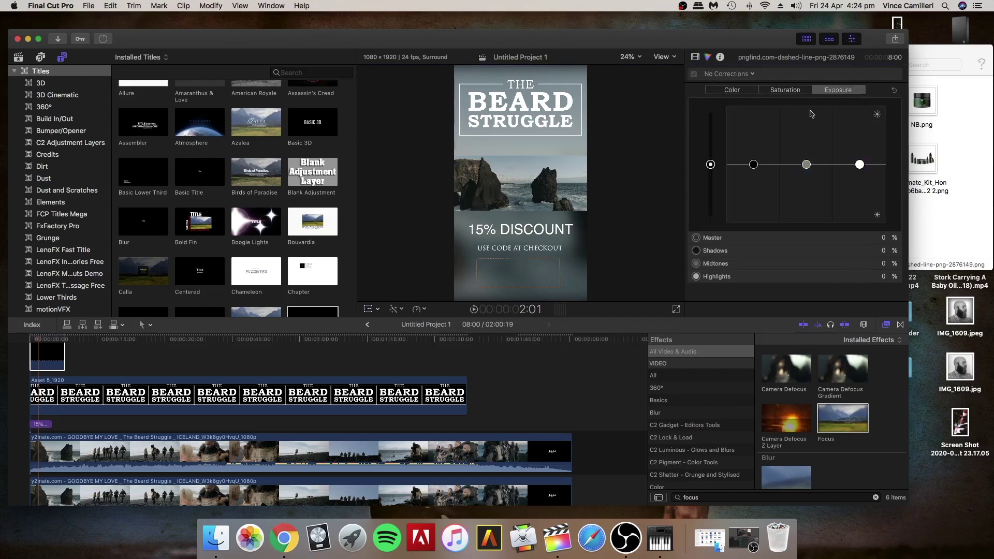
left_click(710, 164)
left_click_drag(707, 118, 709, 90)
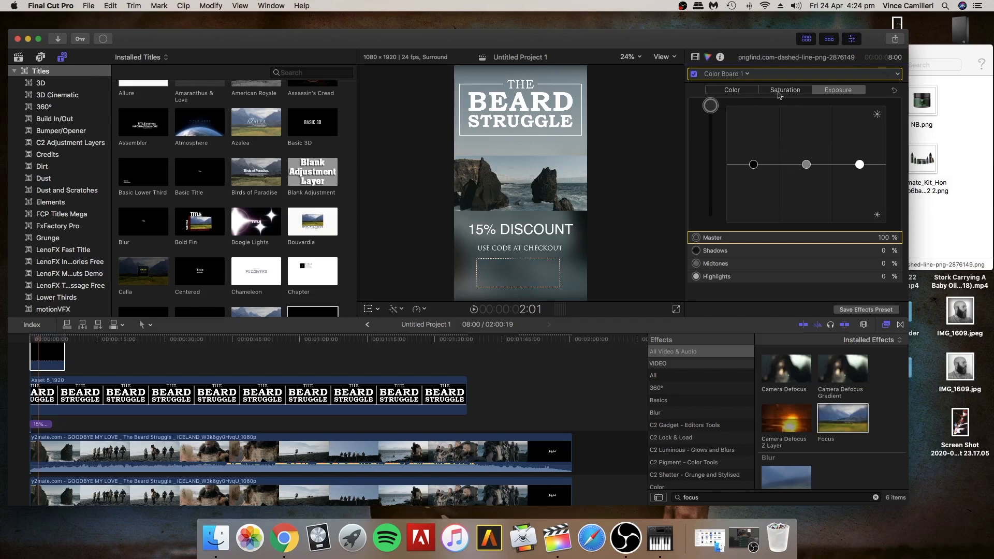
left_click(733, 90)
Add a Custom title at the timeline start and begin editing its placeholder text for VINNIE15
left_click(101, 359)
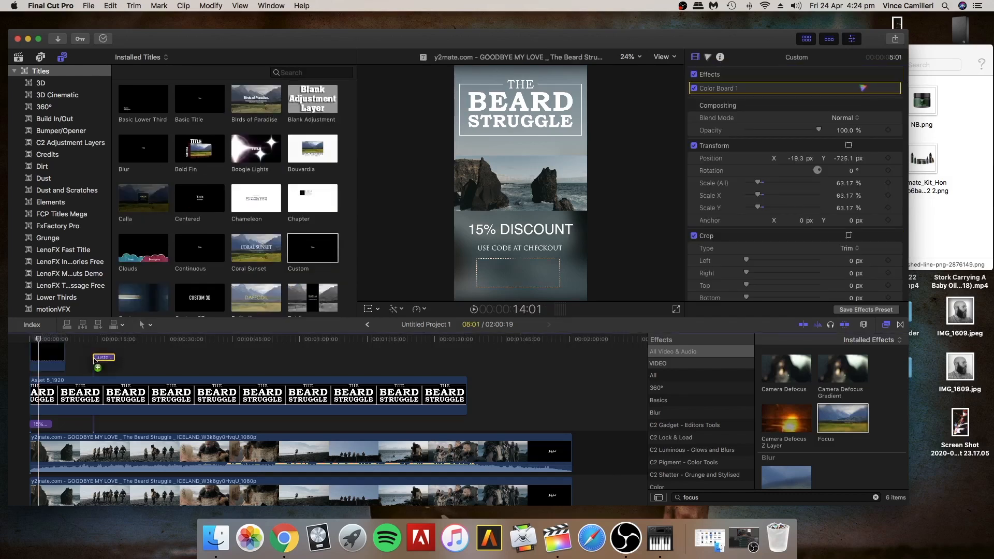
left_click_drag(98, 365, 39, 346)
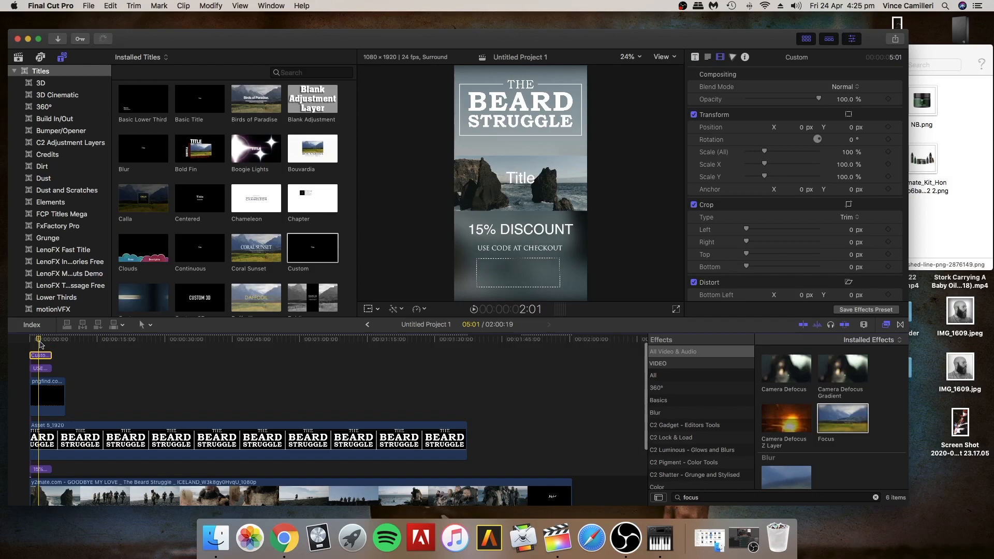
double_click(521, 179)
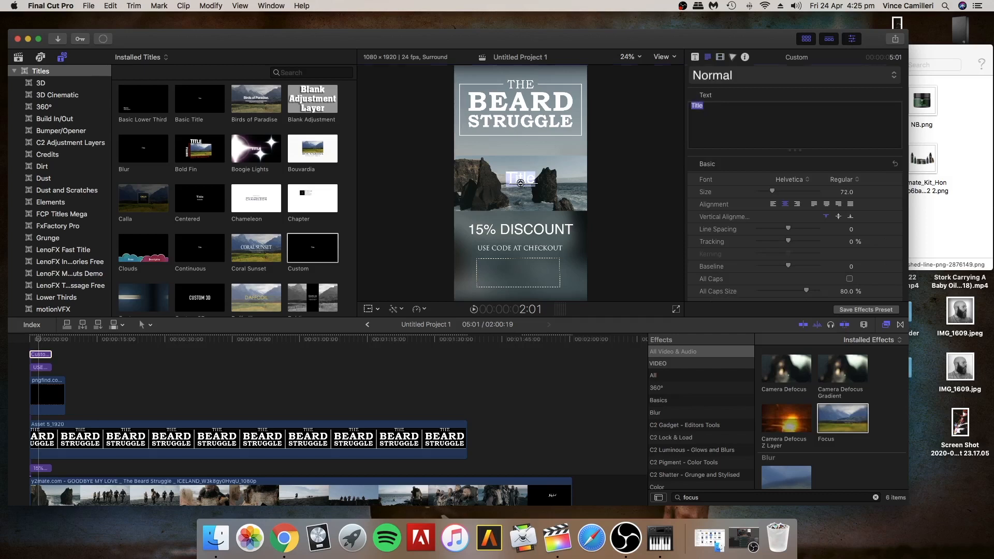
type("VINNIE15")
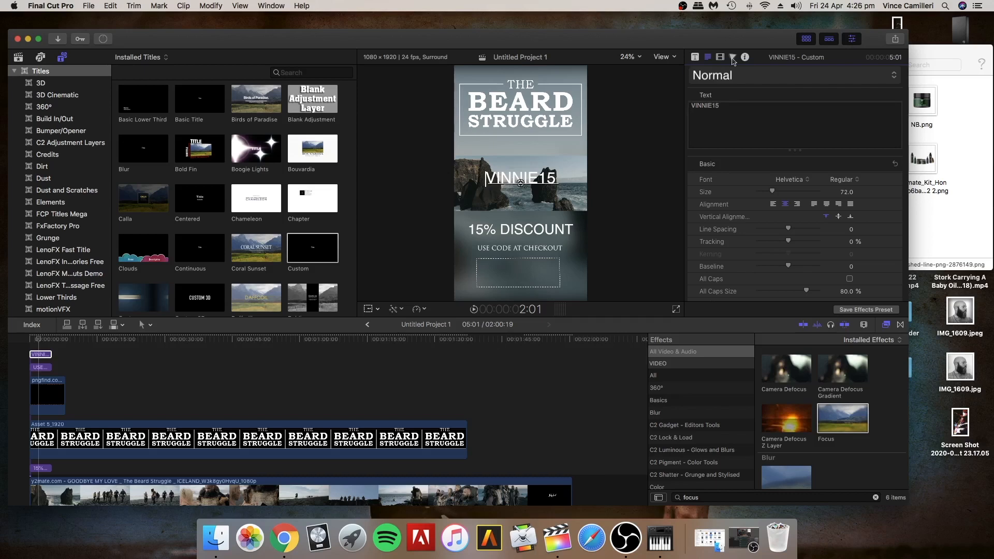
Tint VINNIE15 green by pushing the Color Board Master and Shadows pucks toward green
left_click(732, 58)
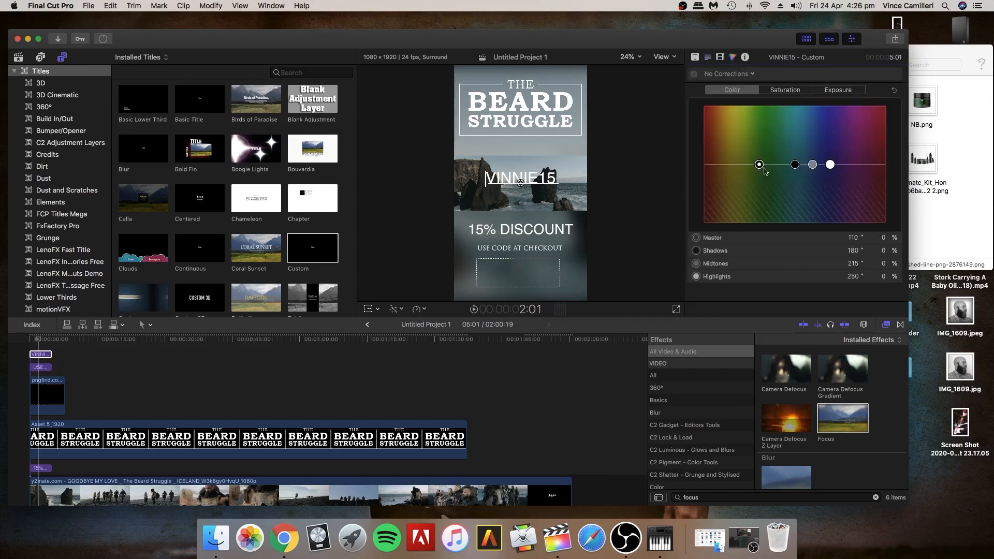
left_click_drag(760, 165, 760, 163)
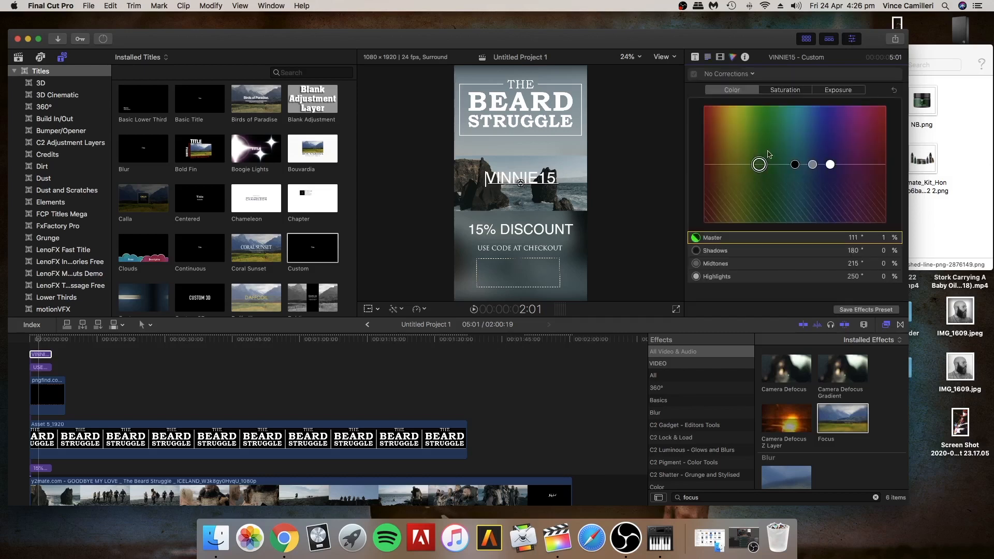
left_click_drag(758, 164, 768, 126)
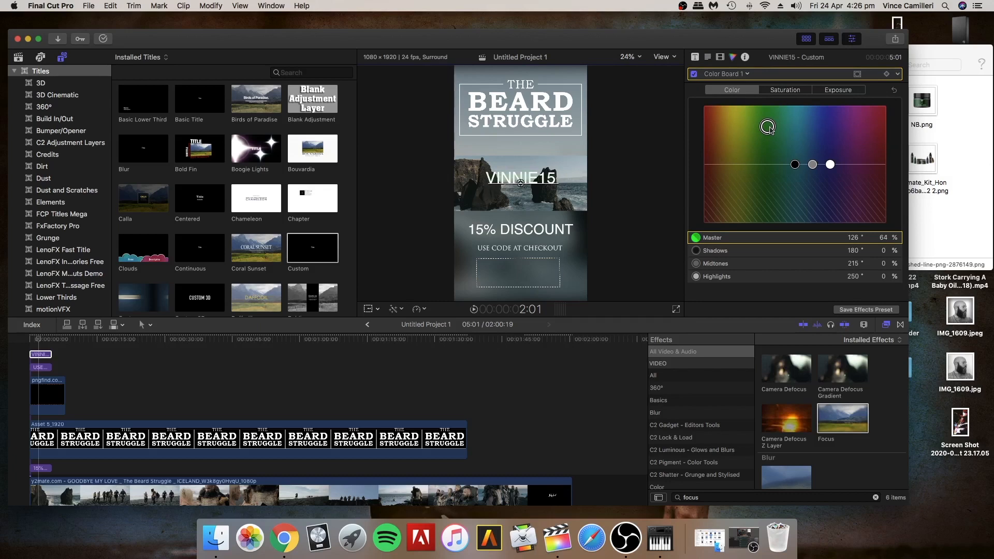
left_click_drag(794, 163, 759, 140)
Move VINNIE15 down into the dashed box in the viewer
left_click_drag(521, 187, 521, 284)
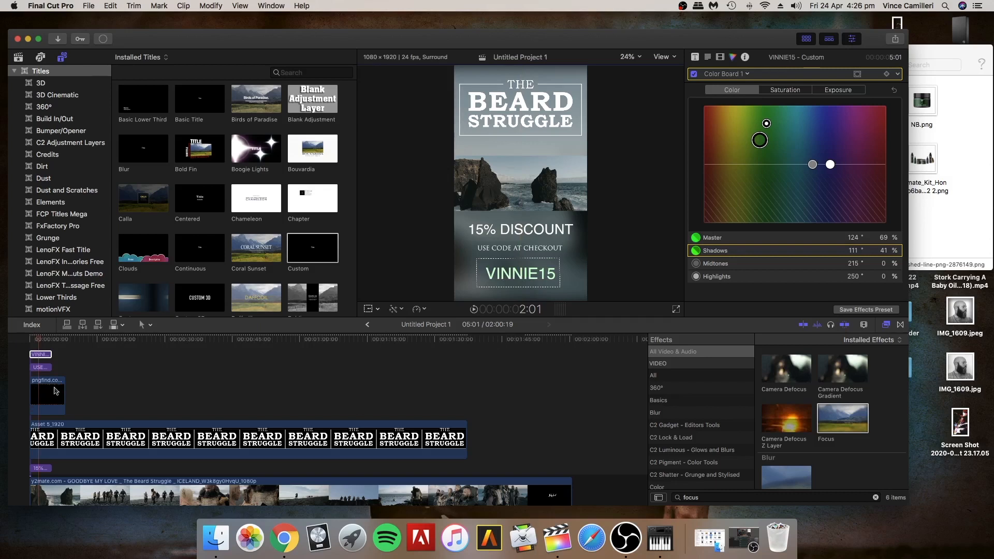
Use Transform to centre the dashed box image around the VINNIE15 code
left_click(54, 390)
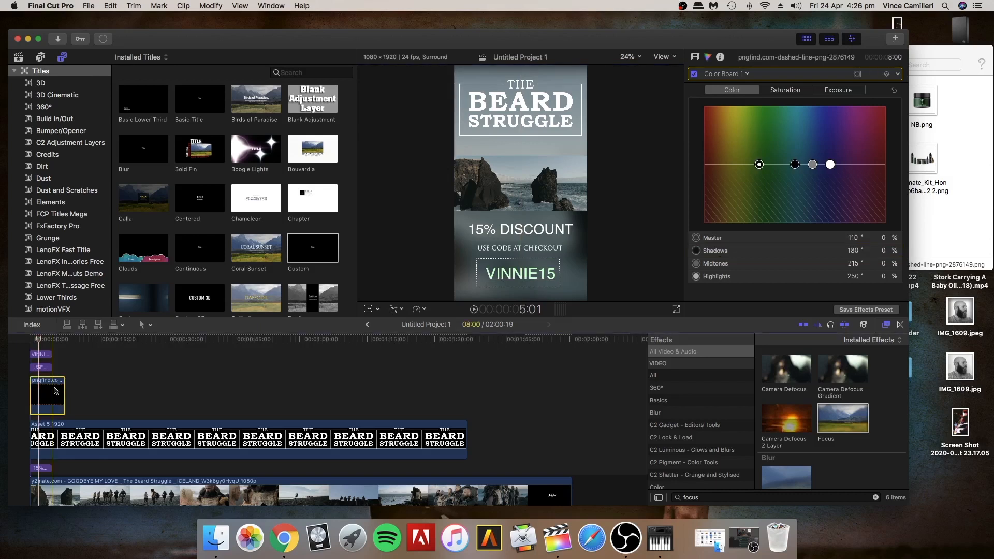
left_click(369, 309)
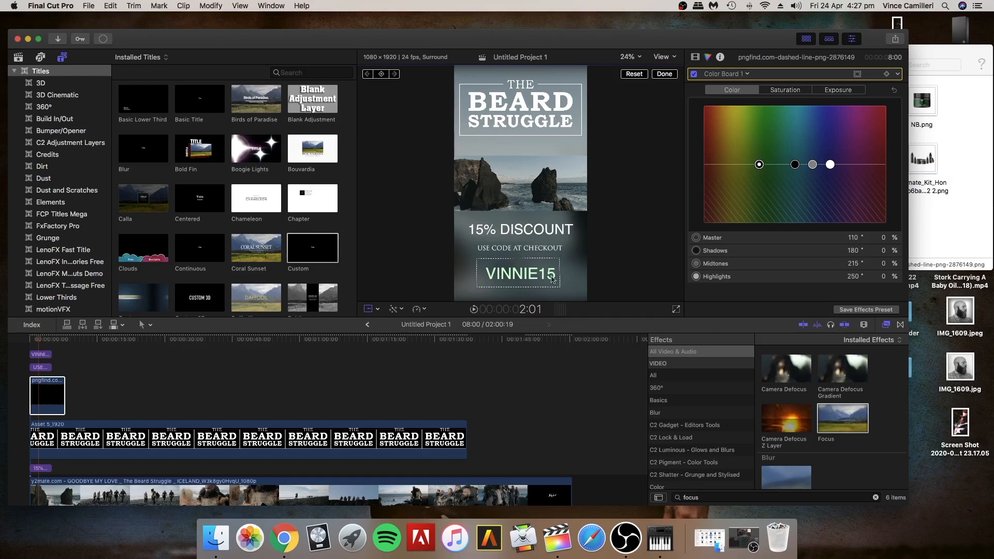
left_click(554, 278)
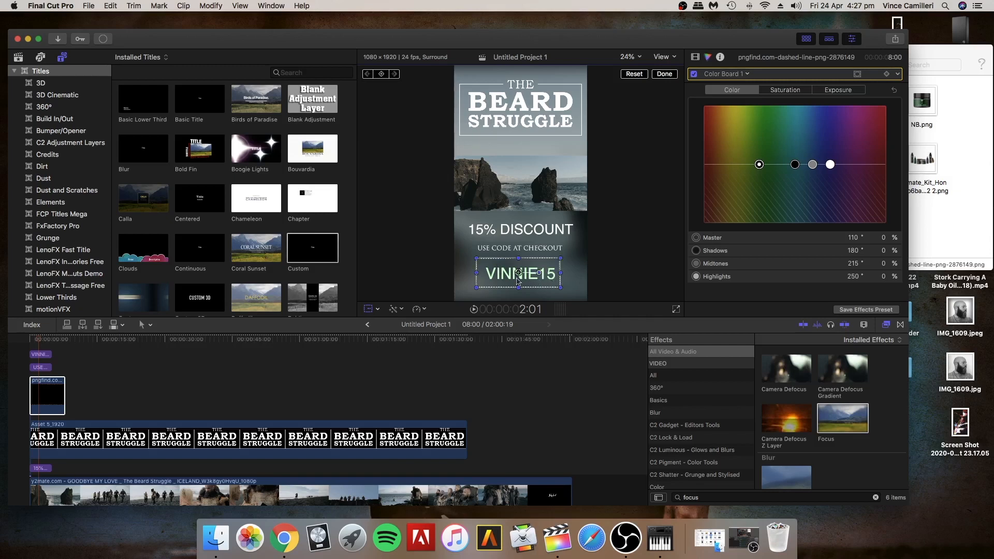
left_click_drag(512, 274, 522, 274)
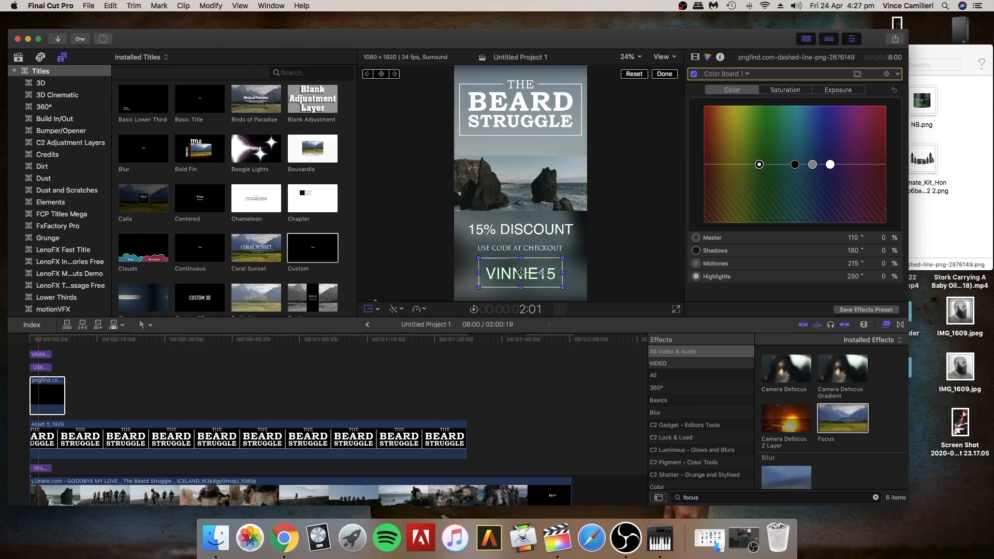
Drag the viewer/timeline divider up to give the timeline more room
left_click_drag(379, 318, 378, 304)
left_click_drag(379, 241, 379, 231)
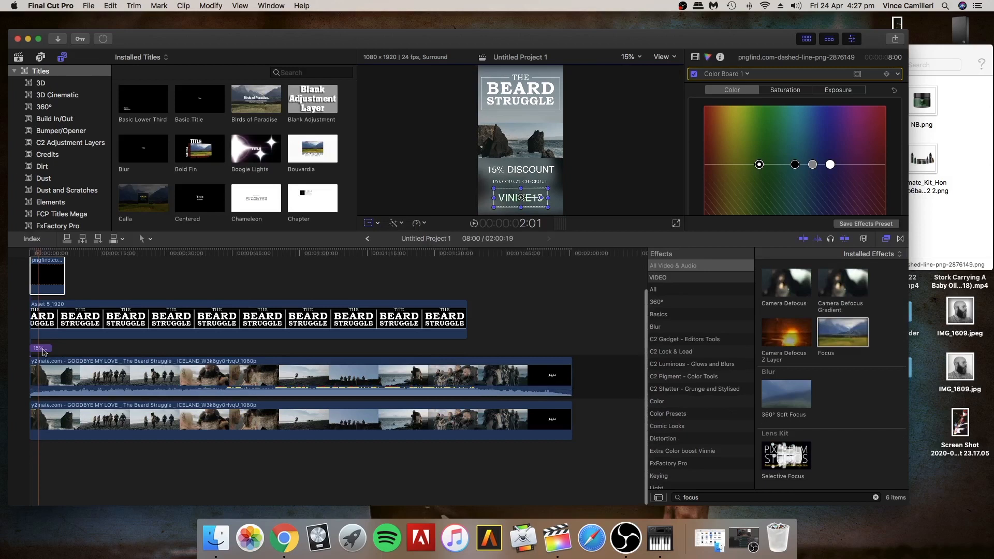
Extend the 15% DISCOUNT title clip to the end of the Asset 5 logo clip
left_click(41, 349)
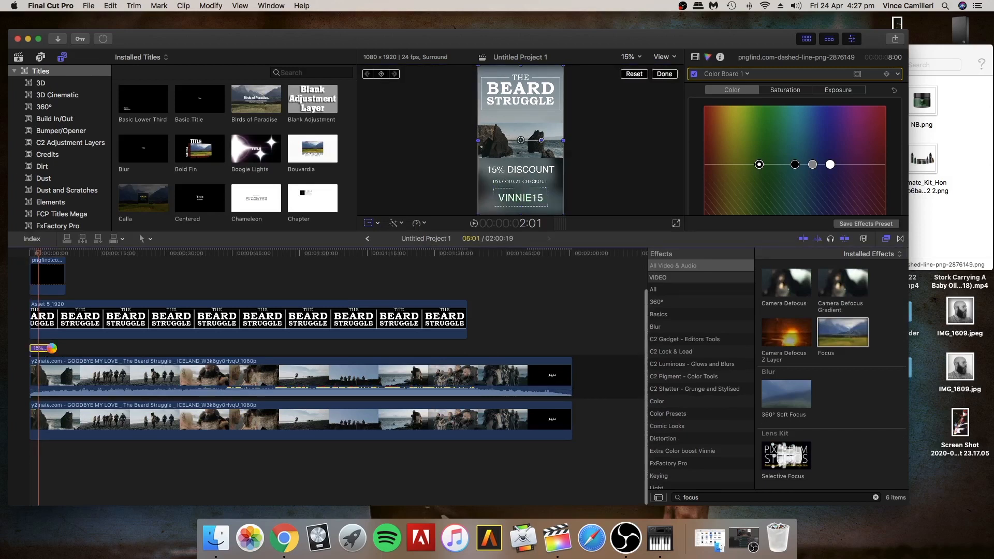
left_click(53, 349)
left_click_drag(53, 349, 385, 357)
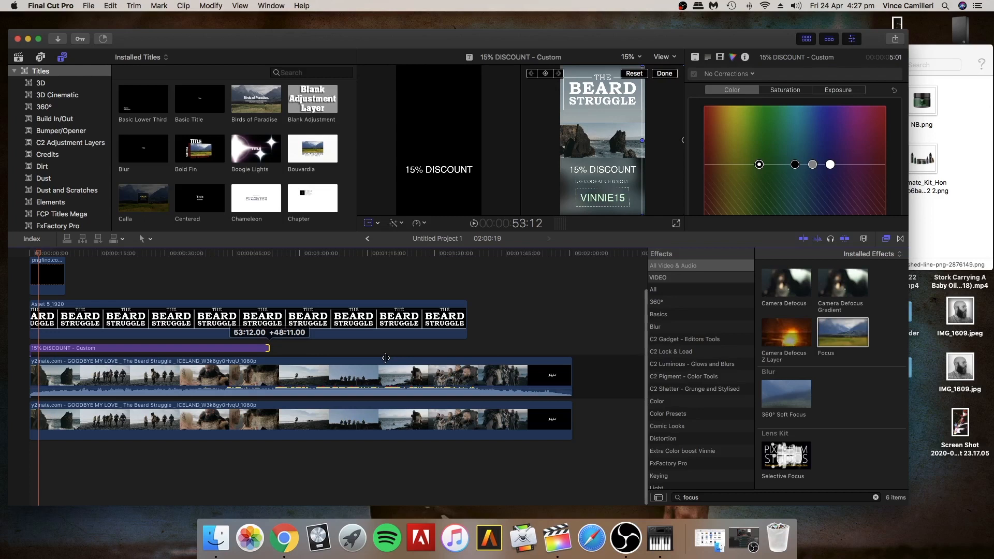
left_click_drag(384, 357, 466, 362)
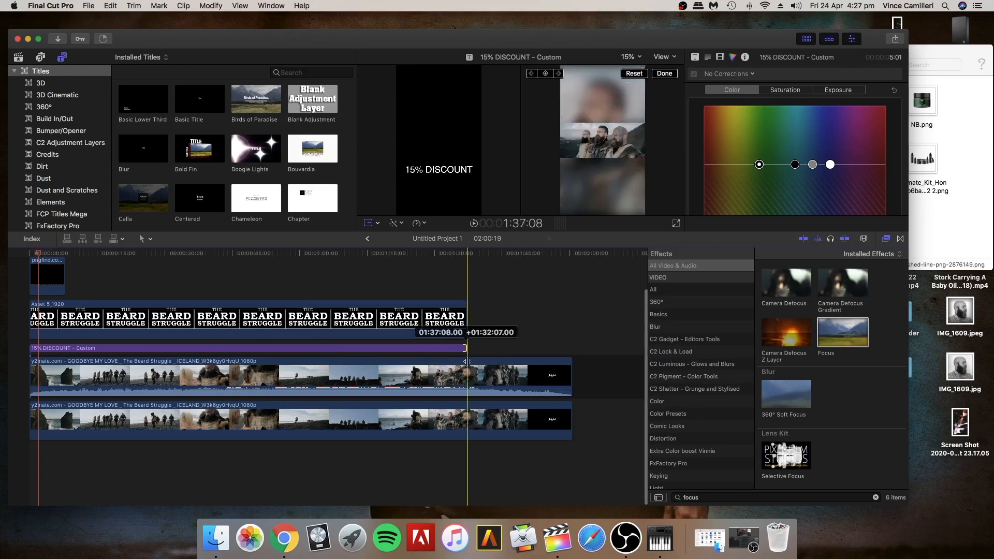
scroll(43, 309, "up", 2)
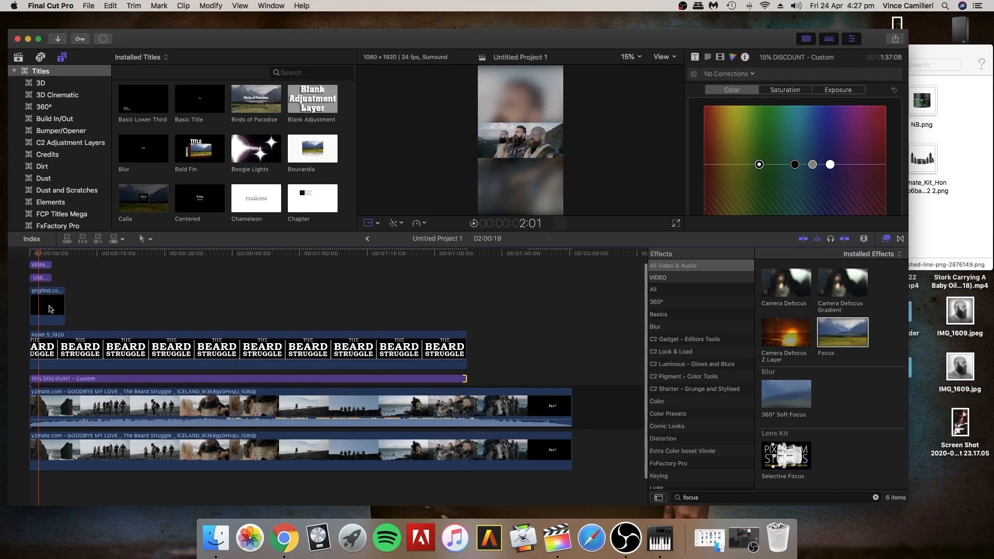
Extend the pngfind dashed box clip to the logo clip's full length
left_click(48, 309)
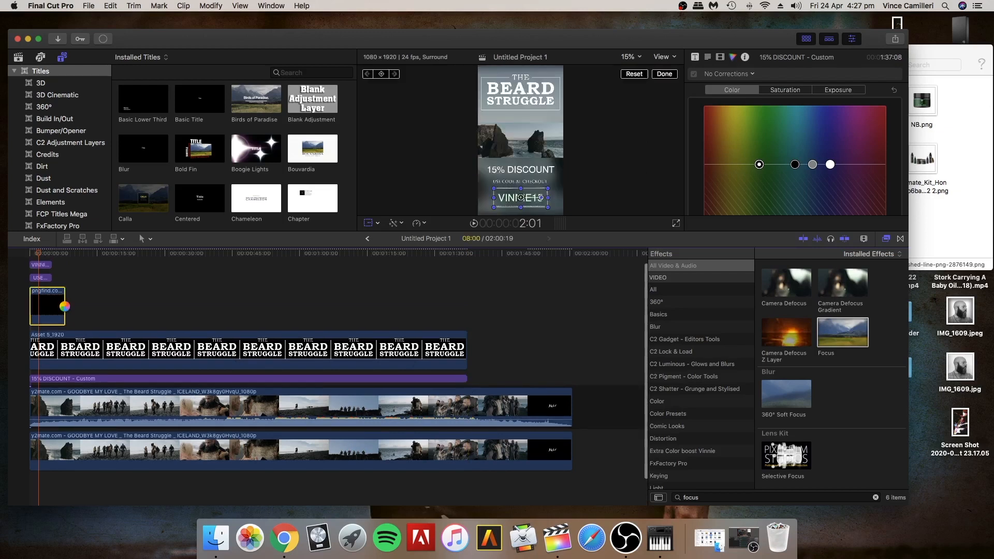
left_click(66, 309)
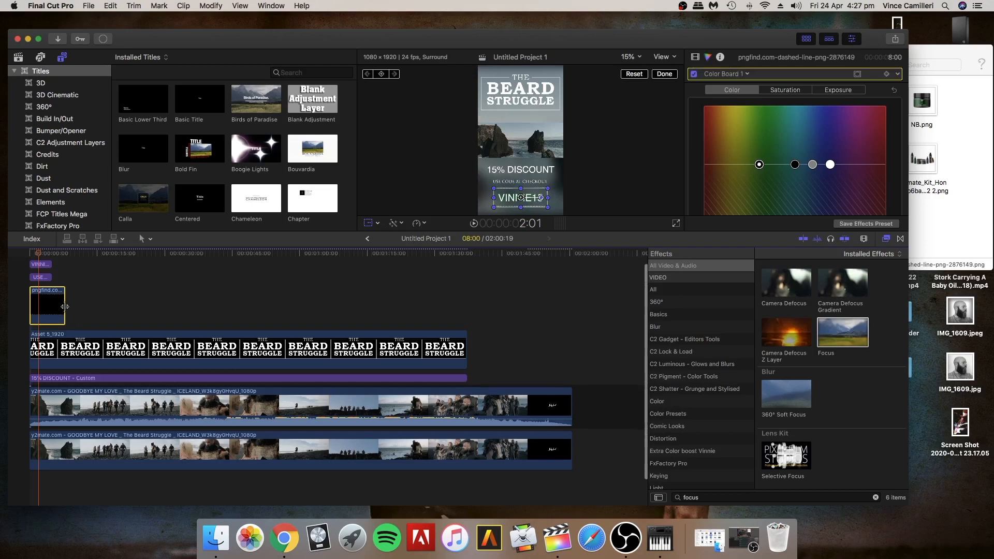
left_click_drag(66, 307, 465, 316)
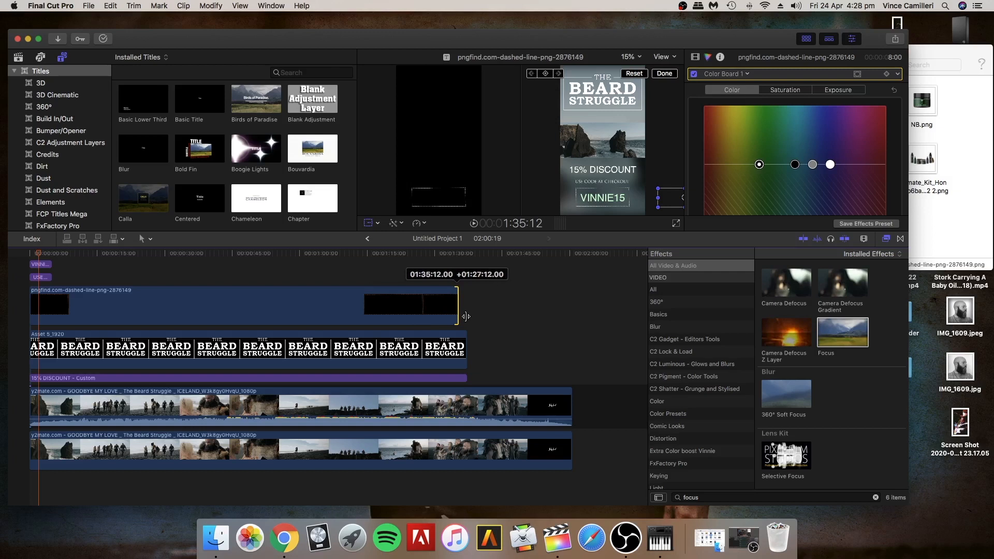
left_click_drag(465, 316, 465, 316)
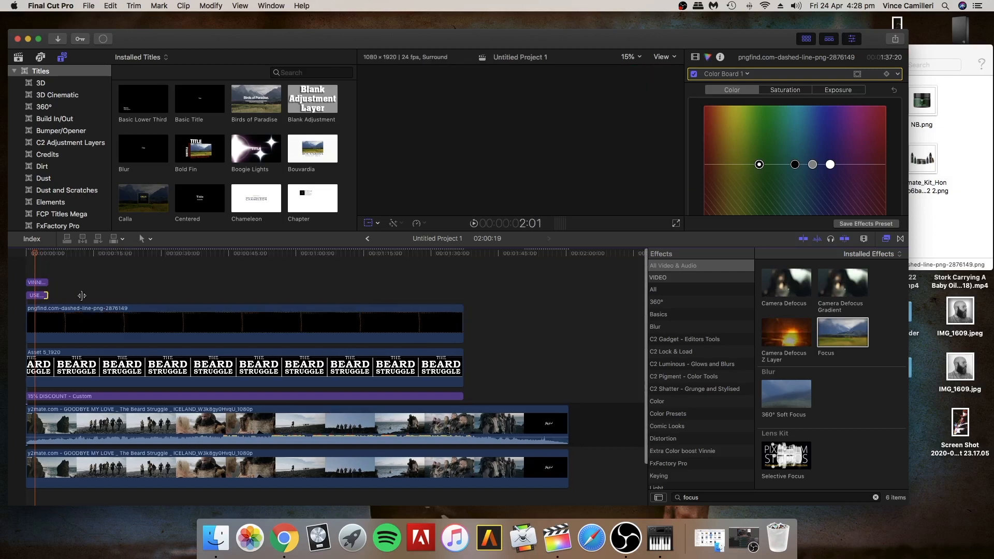
Extend the USE CODE AT CHECKOUT title to match, then select VINNIE15
left_click_drag(48, 295, 465, 310)
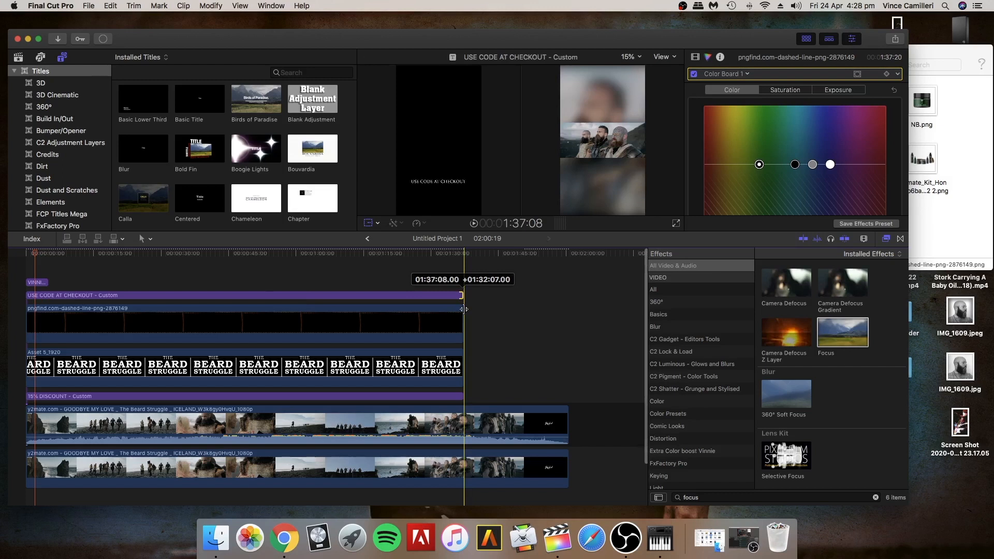
left_click_drag(464, 308, 465, 308)
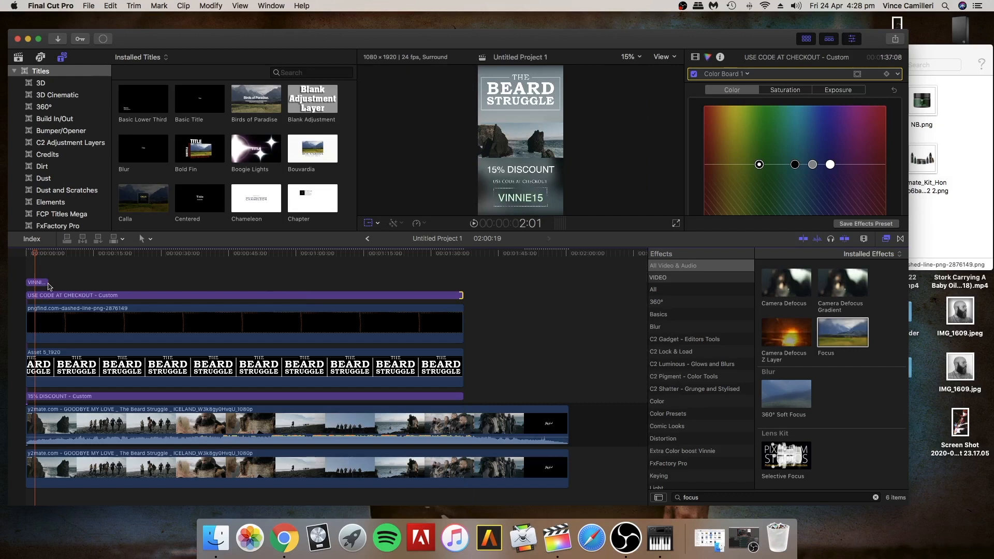
left_click(45, 283)
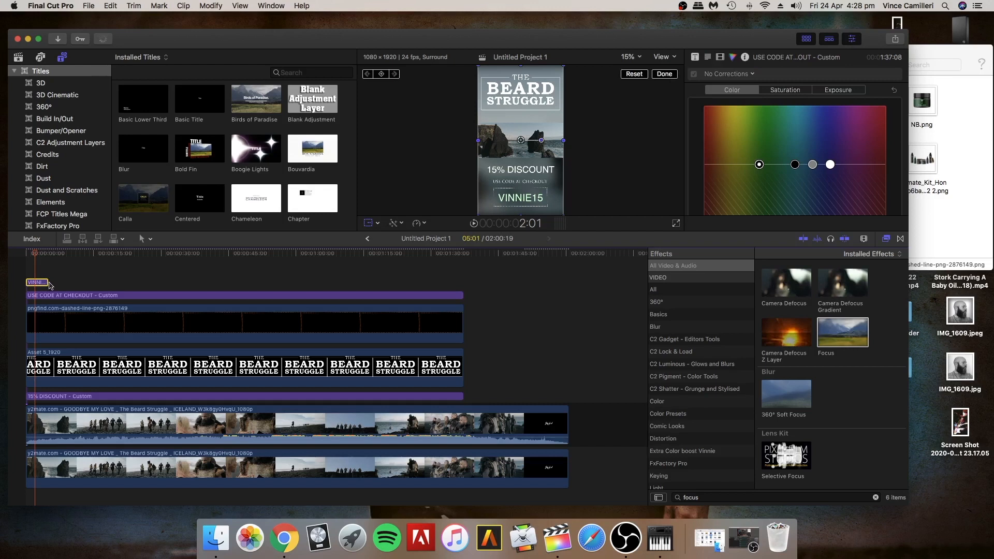
Extend the VINNIE15 title to the logo clip's end and select the background clip
left_click_drag(49, 284, 460, 292)
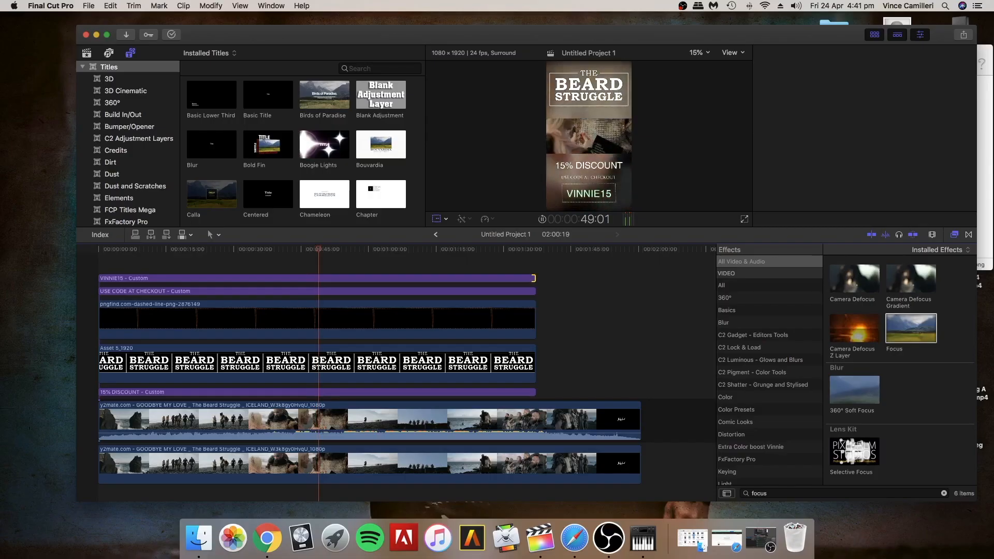
key("super+4")
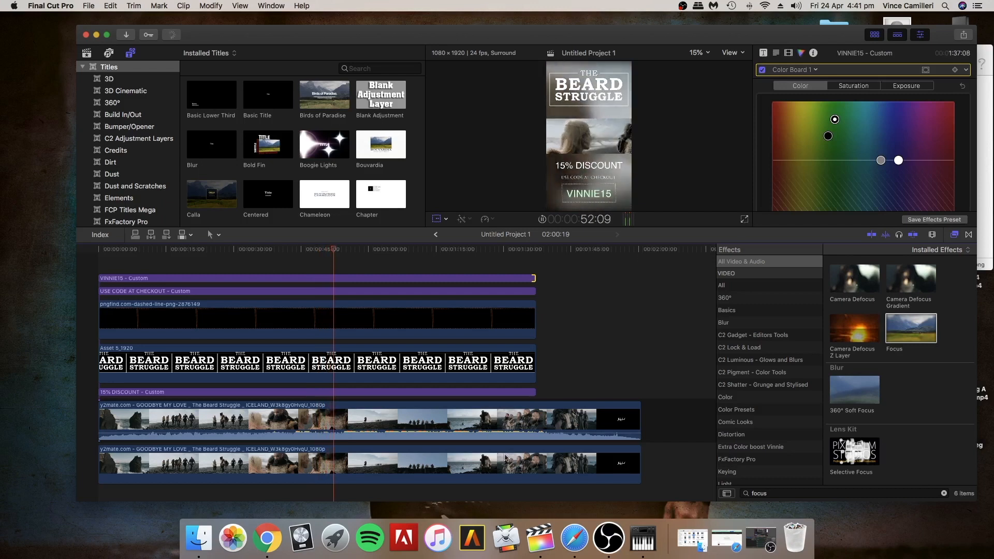
left_click(362, 468)
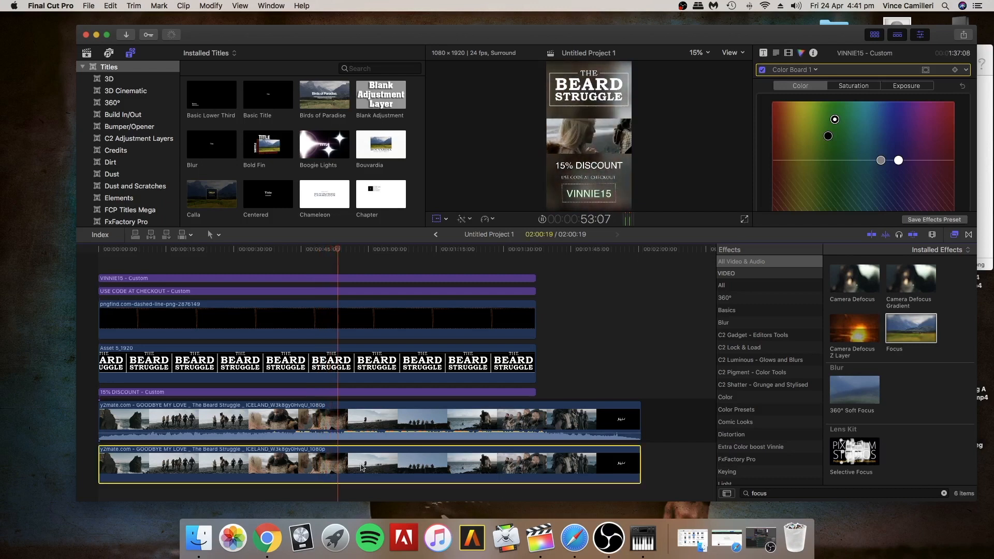
Toggle the background clip off and on, then lower its Focus Amount to 30
key("v")
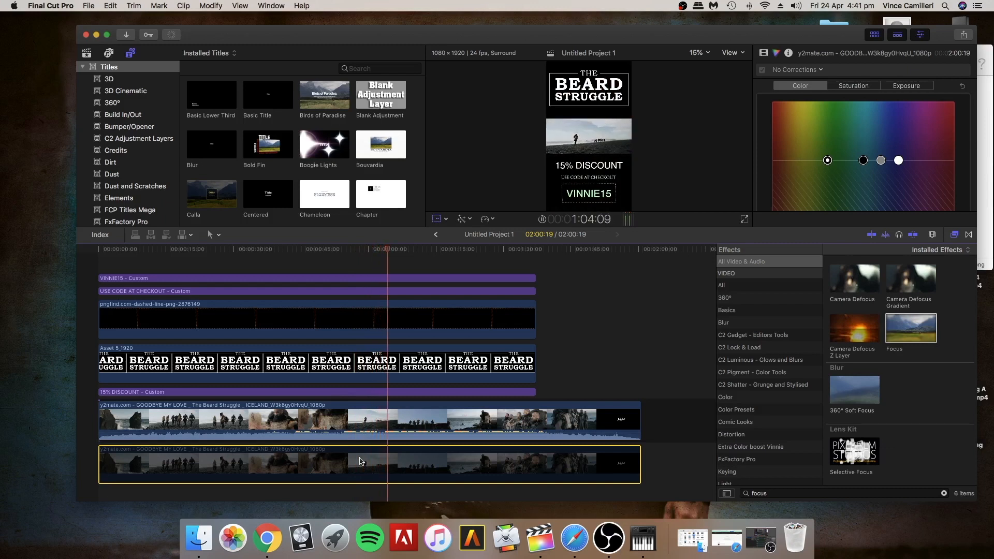
key("v")
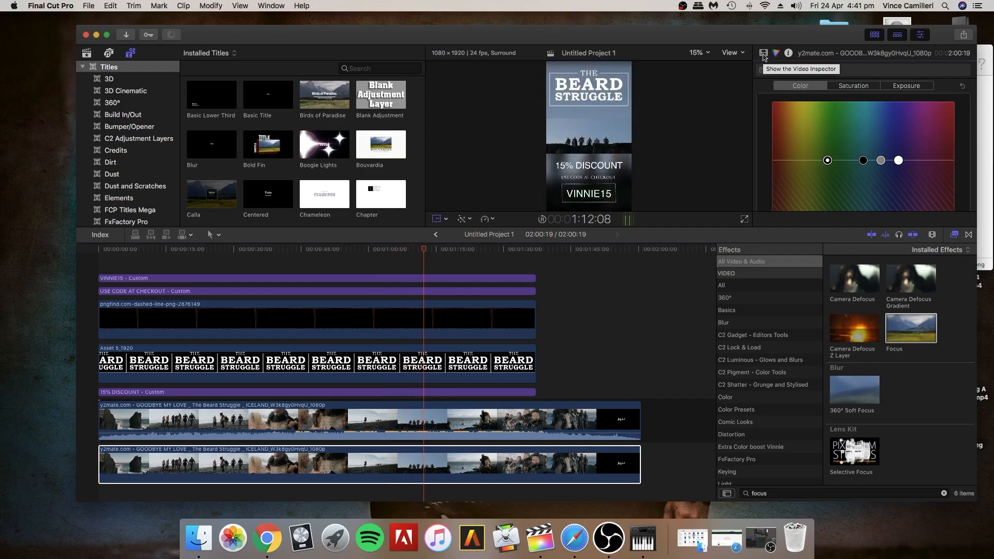
left_click(764, 53)
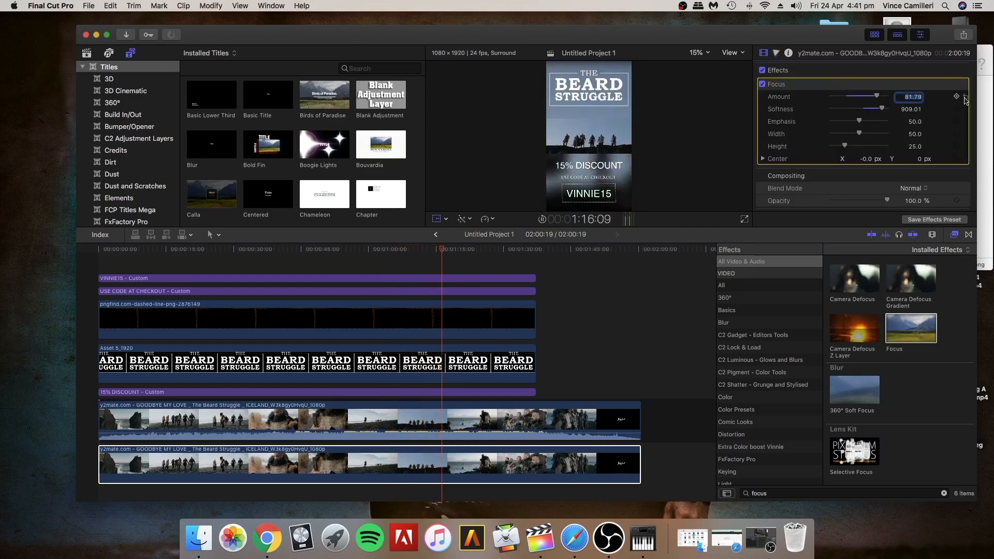
type("30")
key("Return")
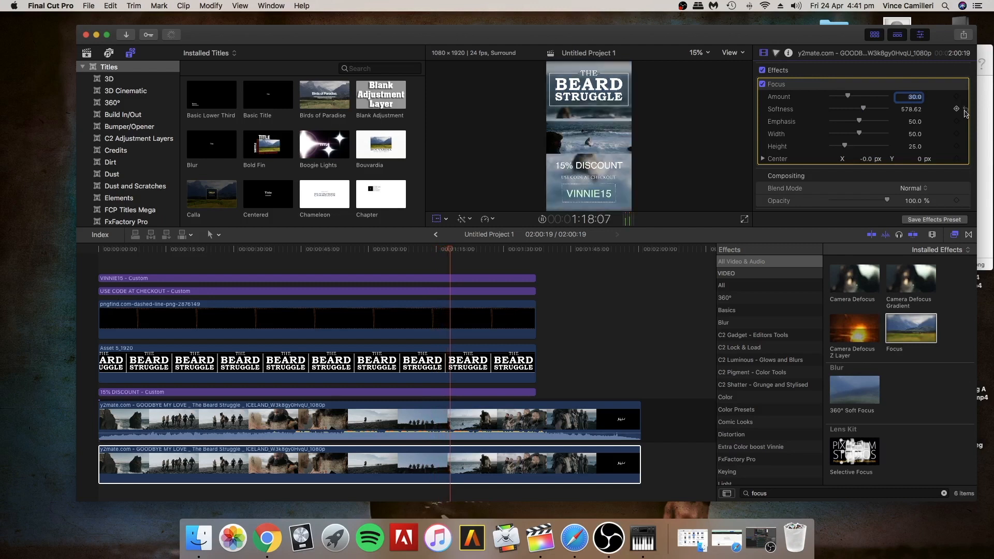